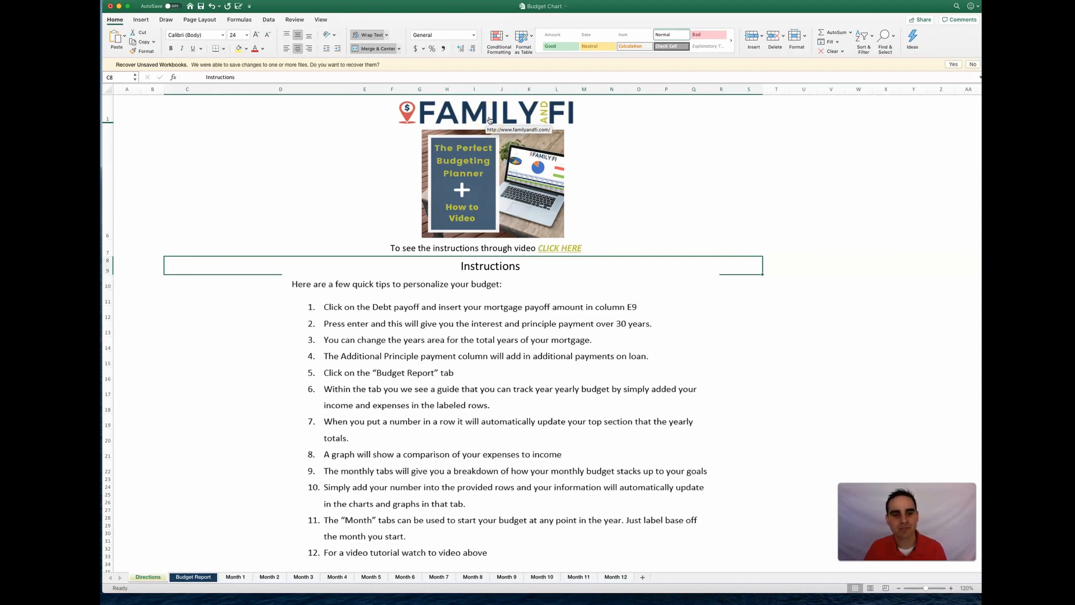
Open the Budget Report sheet and examine its monthly totals, income and expense sections
click(566, 254)
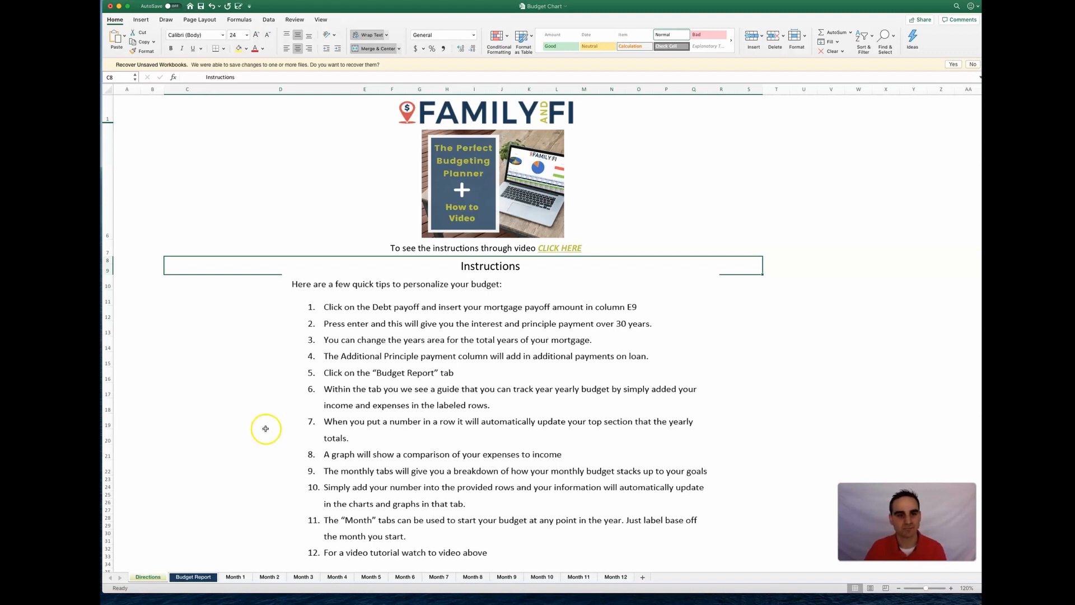
click(203, 577)
click(242, 460)
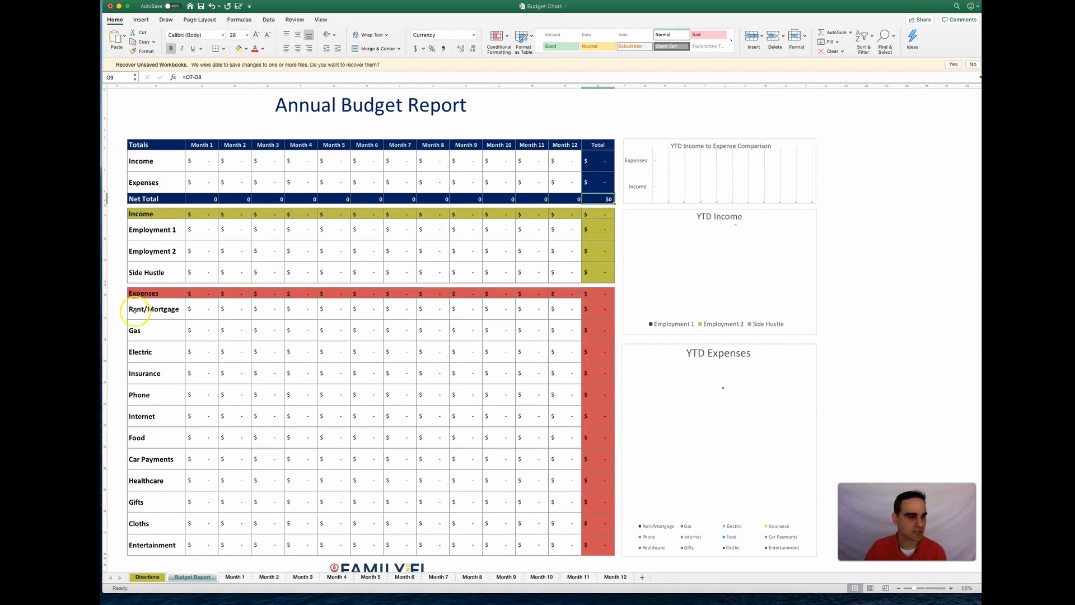
click(222, 117)
click(209, 142)
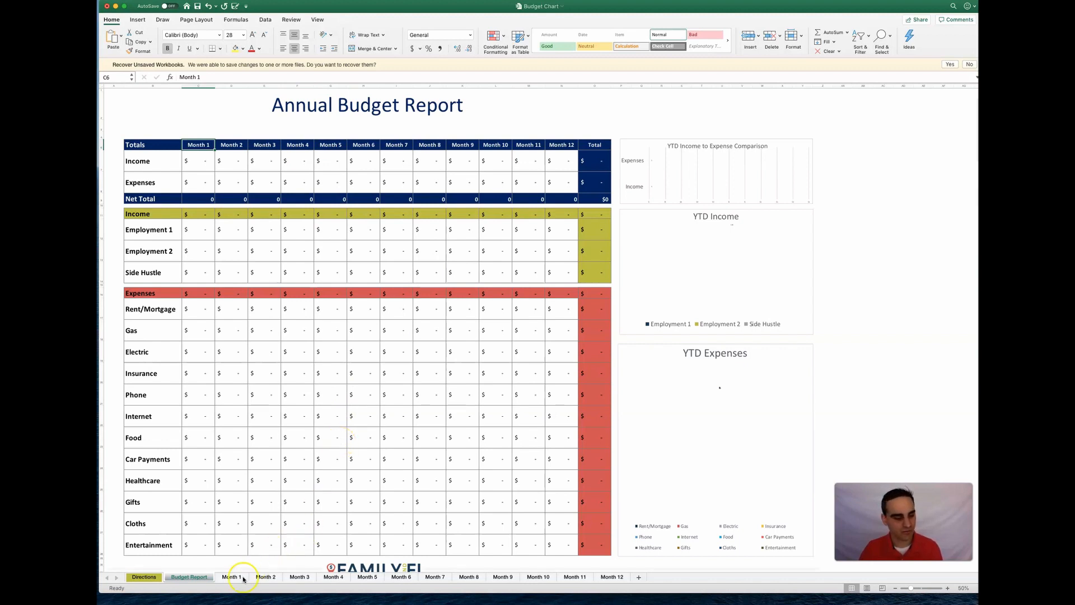
scroll(353, 430, up, 1)
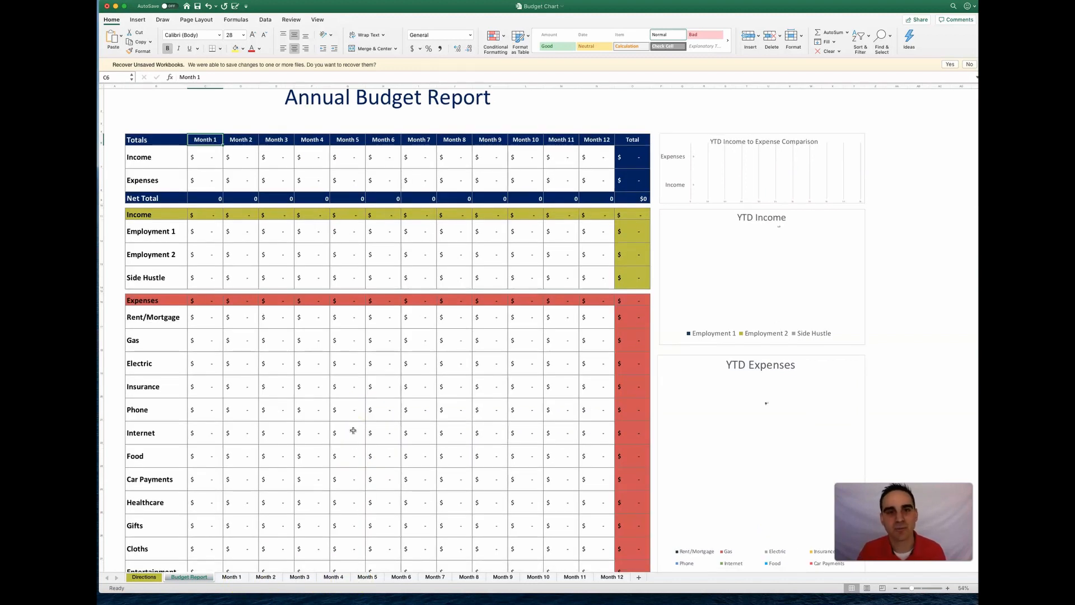
Open the Month 1 sheet and examine its income and expense tables, summary boxes and Percentage Per Area chart
click(232, 577)
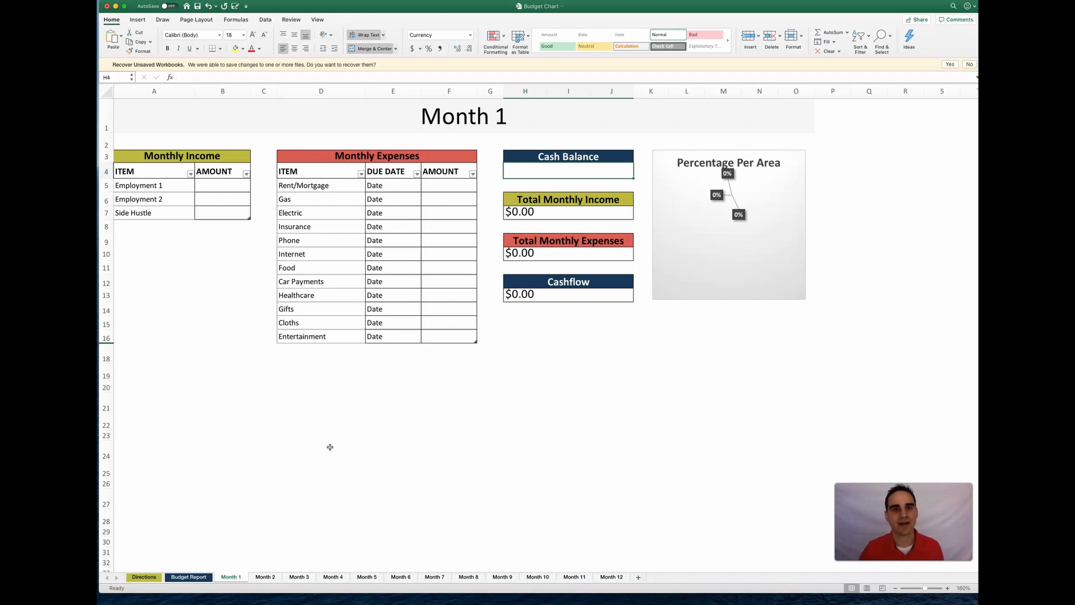
click(197, 156)
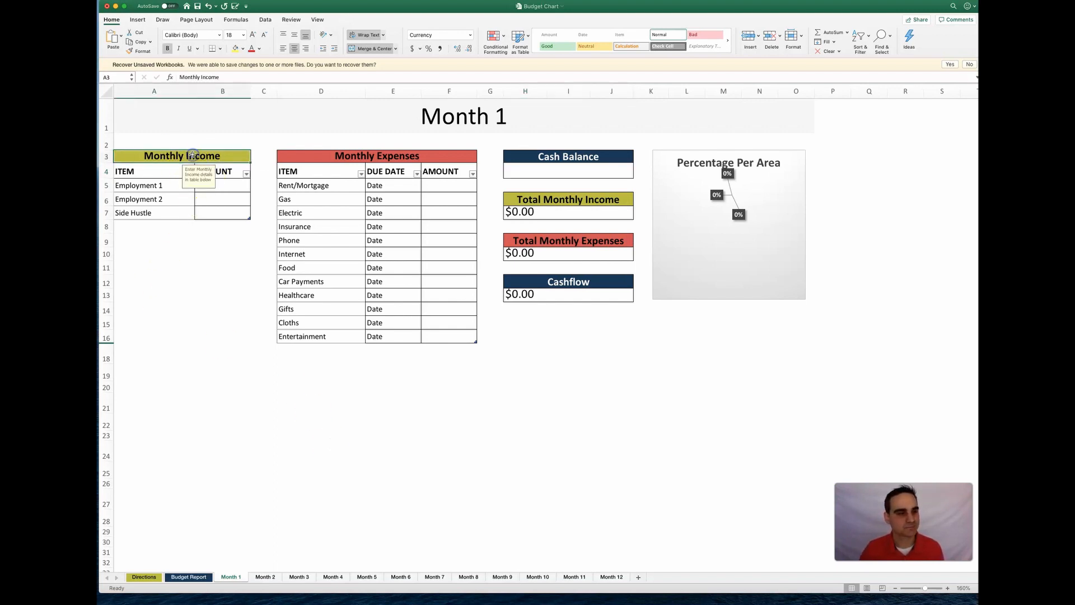
click(354, 157)
click(573, 159)
click(567, 200)
click(563, 245)
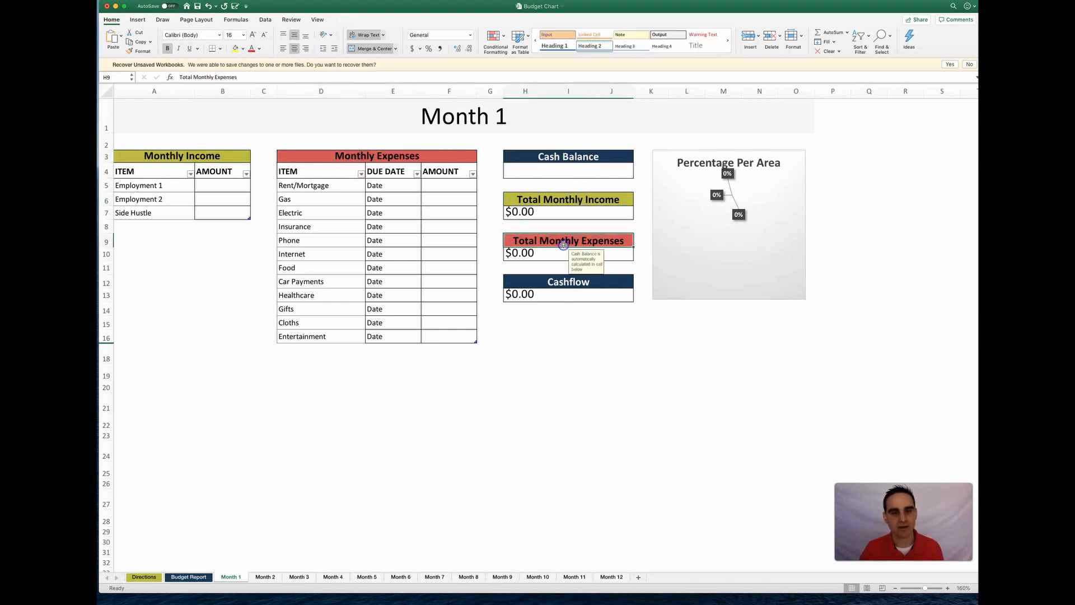
click(728, 264)
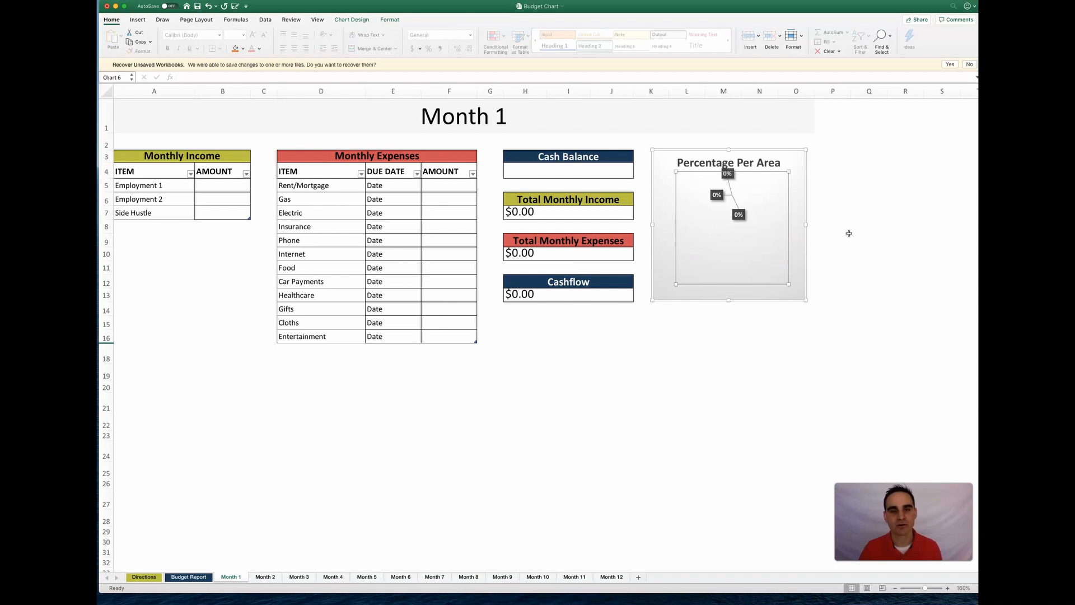
click(849, 233)
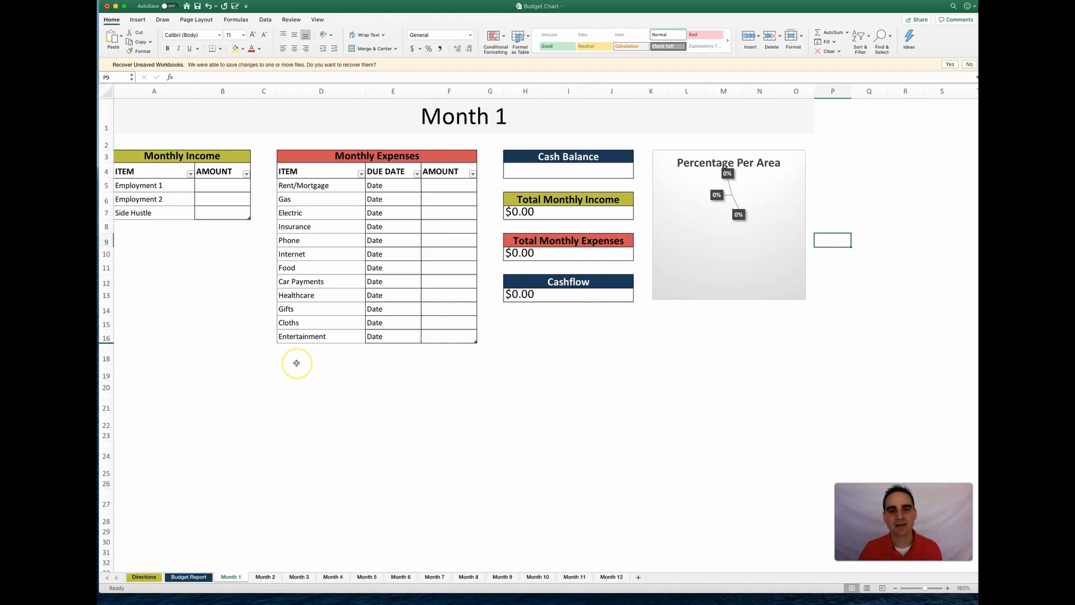
Enter the Month 1 income amounts: 3000 for Employment 1, 3000 for Employment 2 and 200 for Side Hustle
click(211, 189)
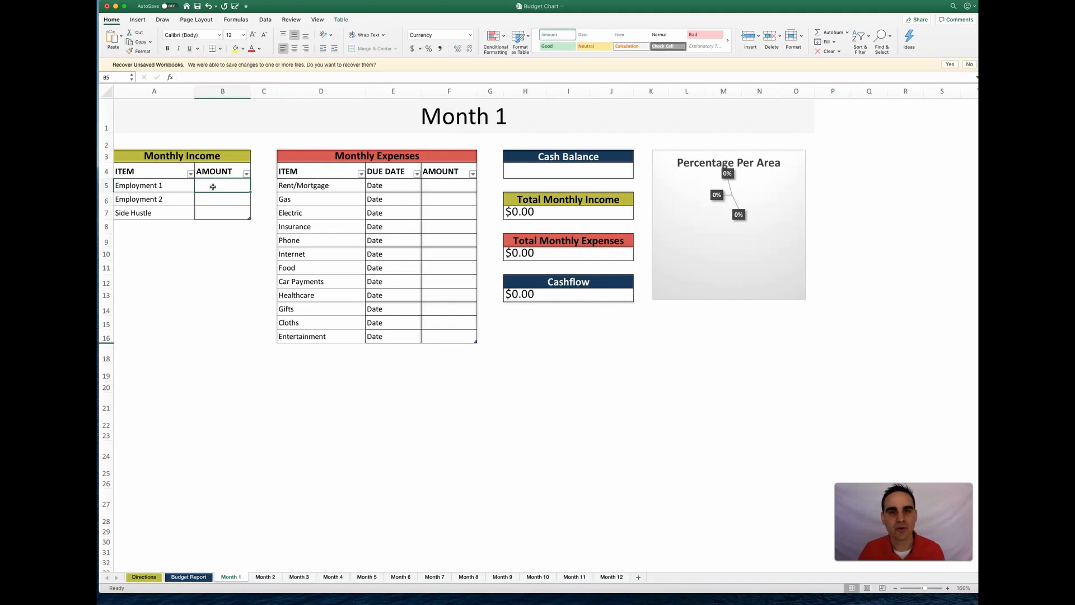
click(166, 184)
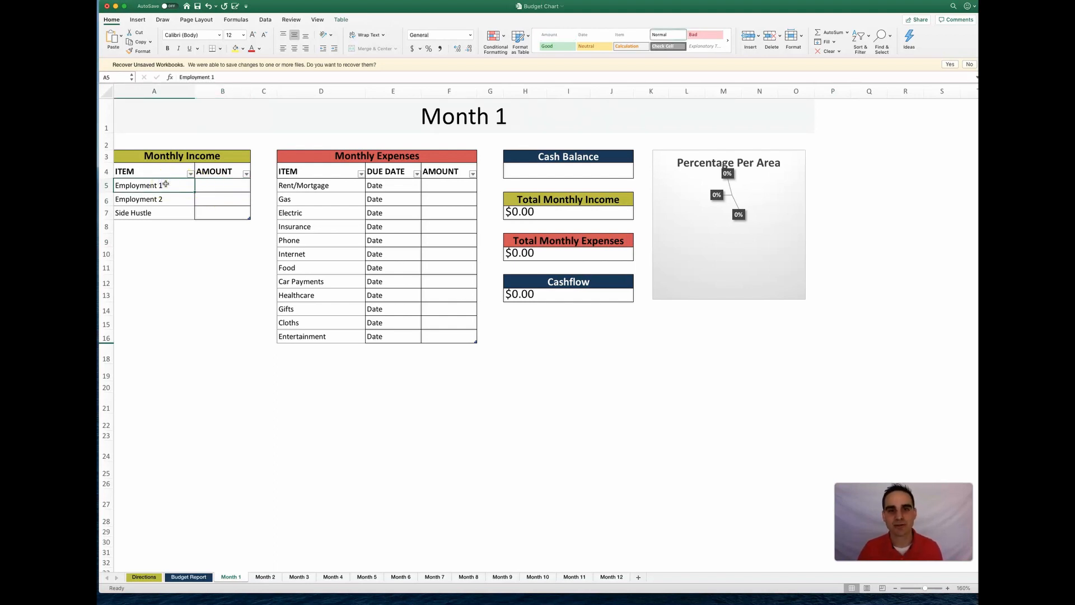
click(210, 187)
text(3000)
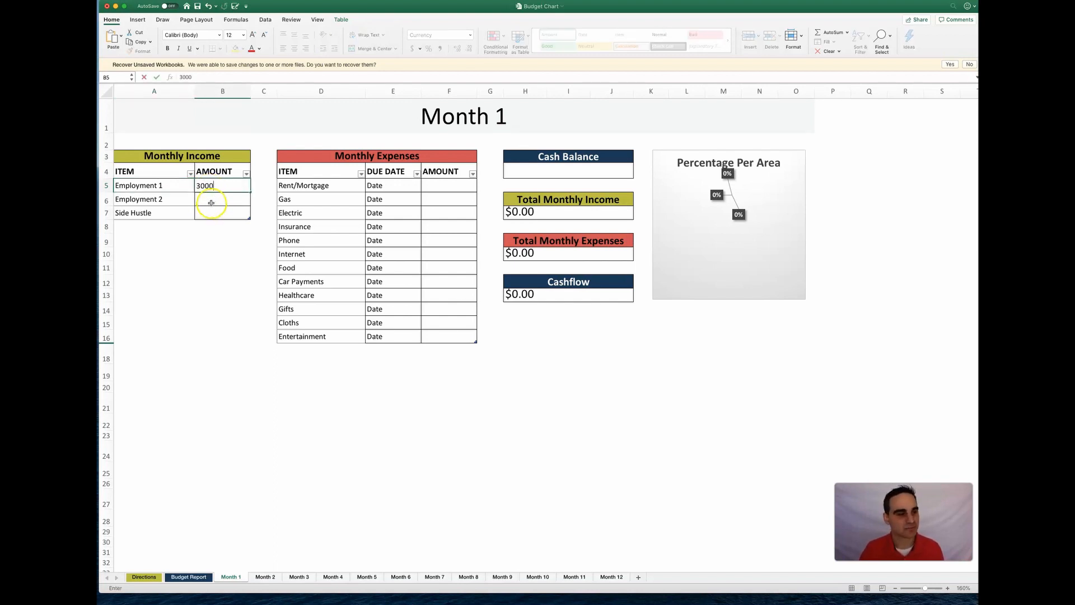
click(211, 203)
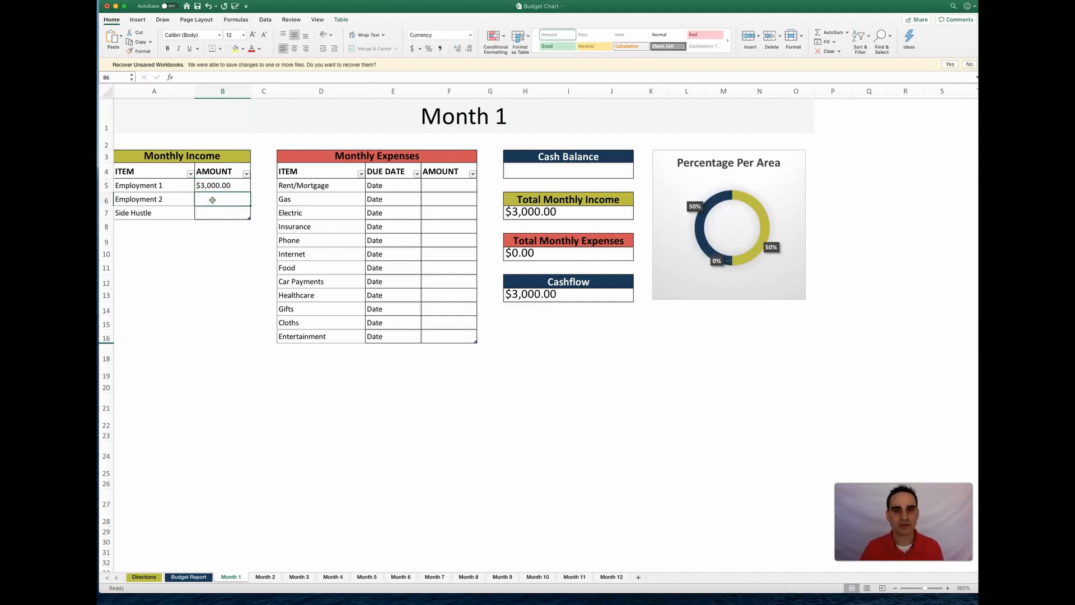
text(3000)
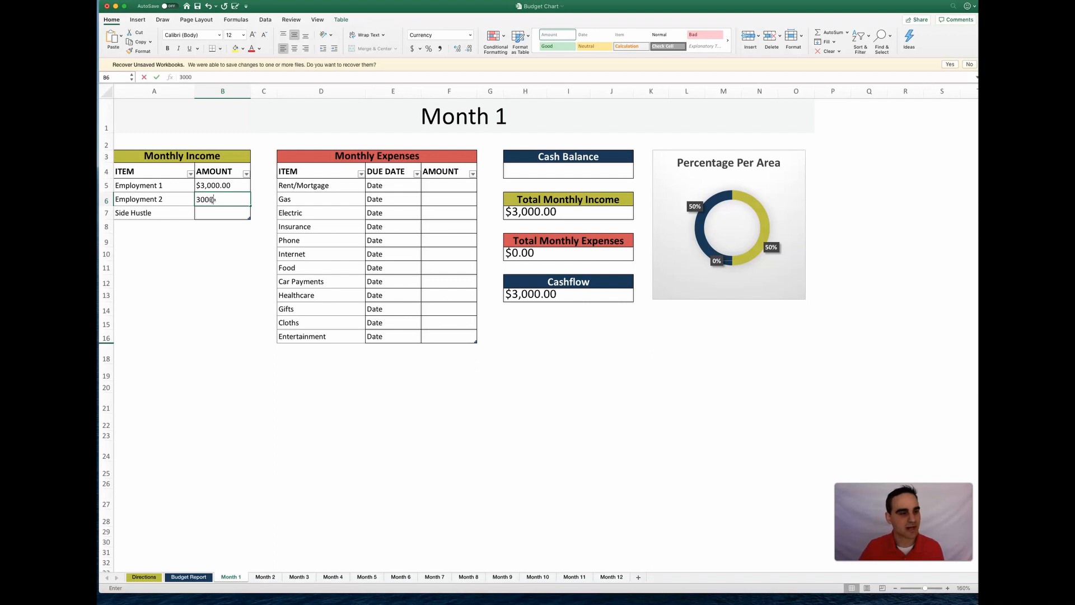
click(213, 214)
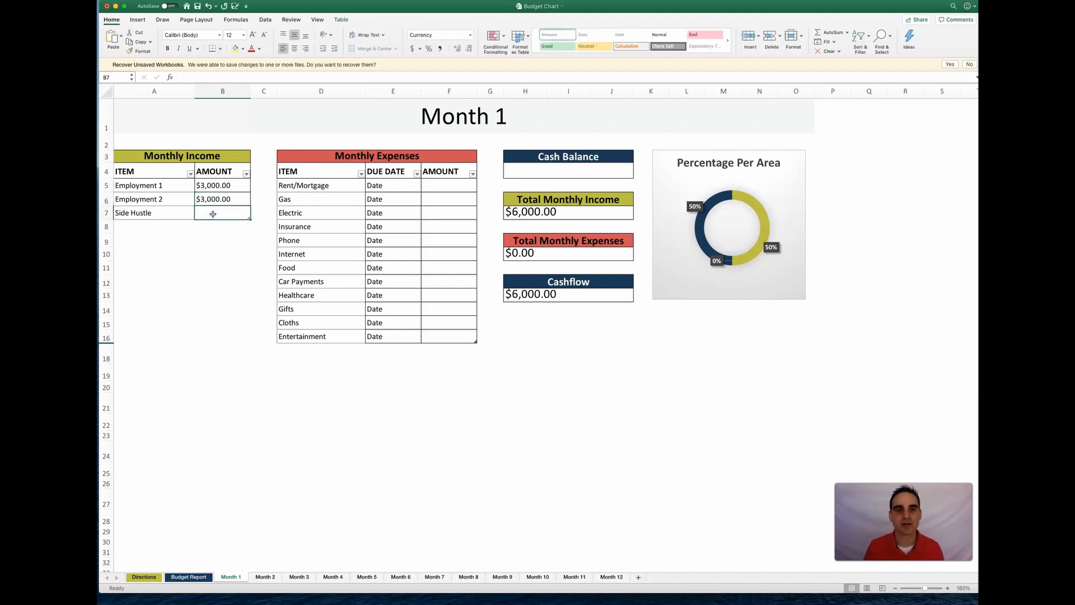
text(200)
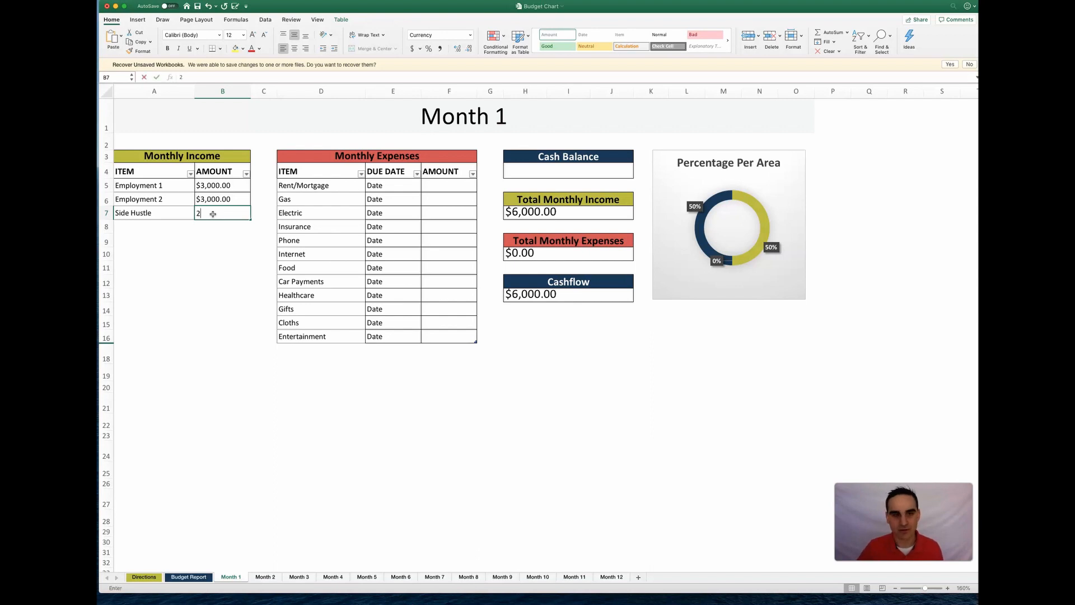
click(214, 227)
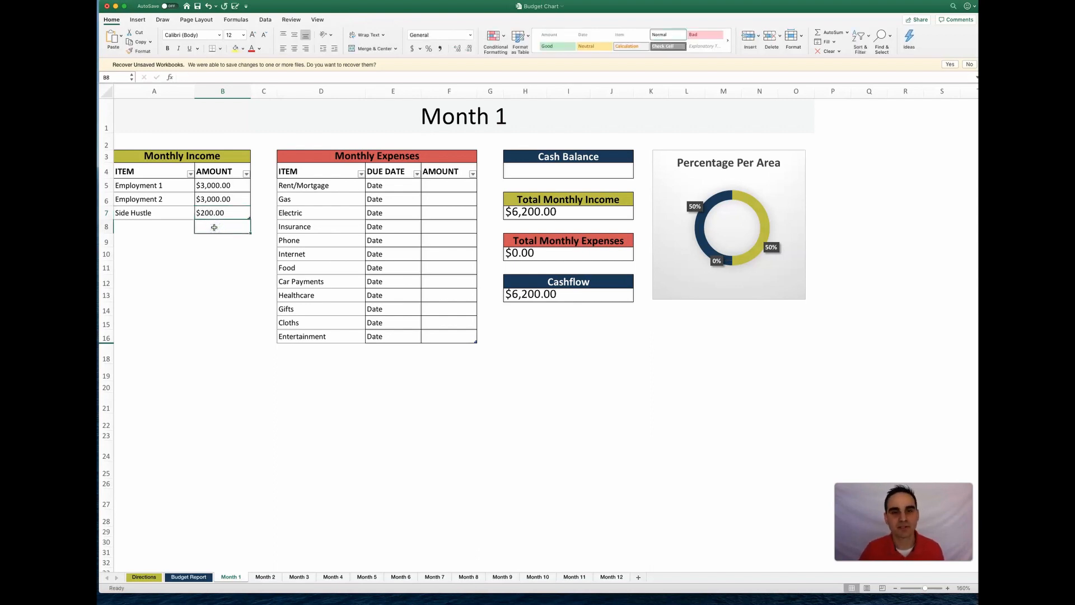
In the Monthly Expenses table, enter amounts of 1200 for Rent/Mortgage and 400 for Gas
click(440, 157)
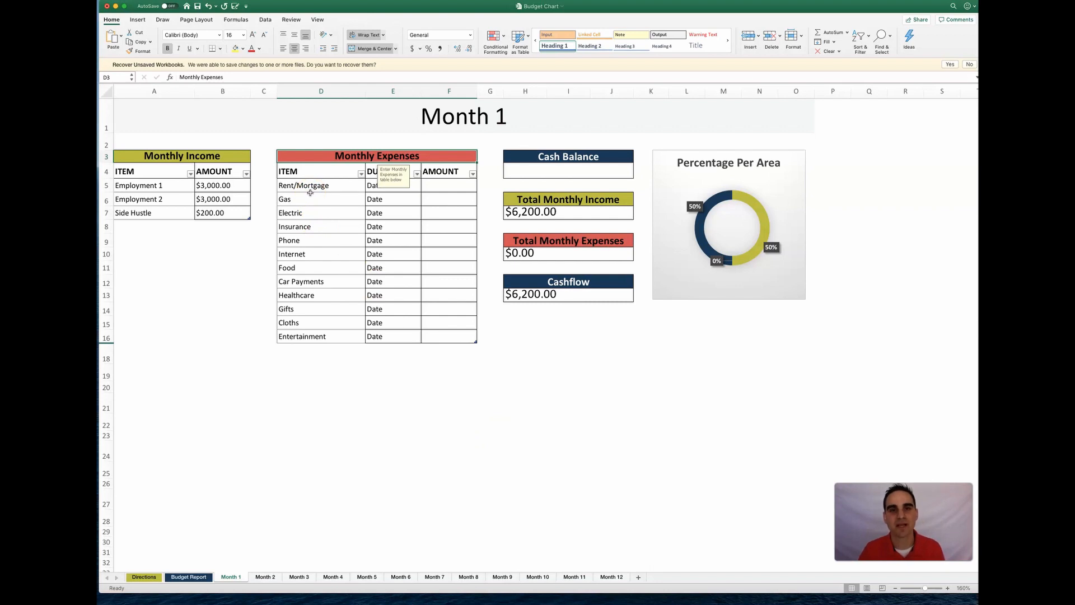
click(439, 187)
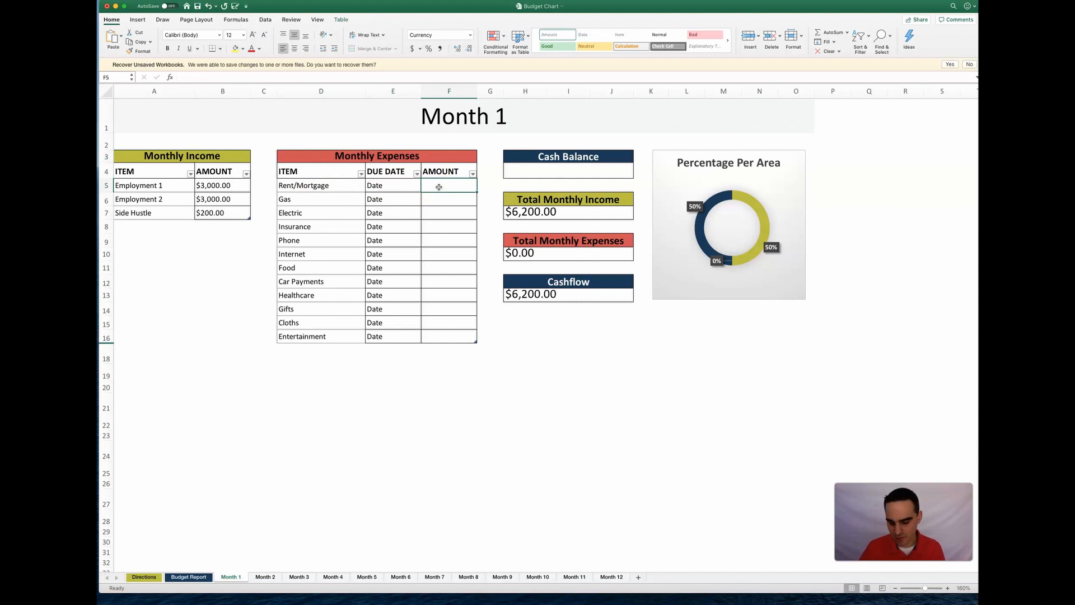
text(1200)
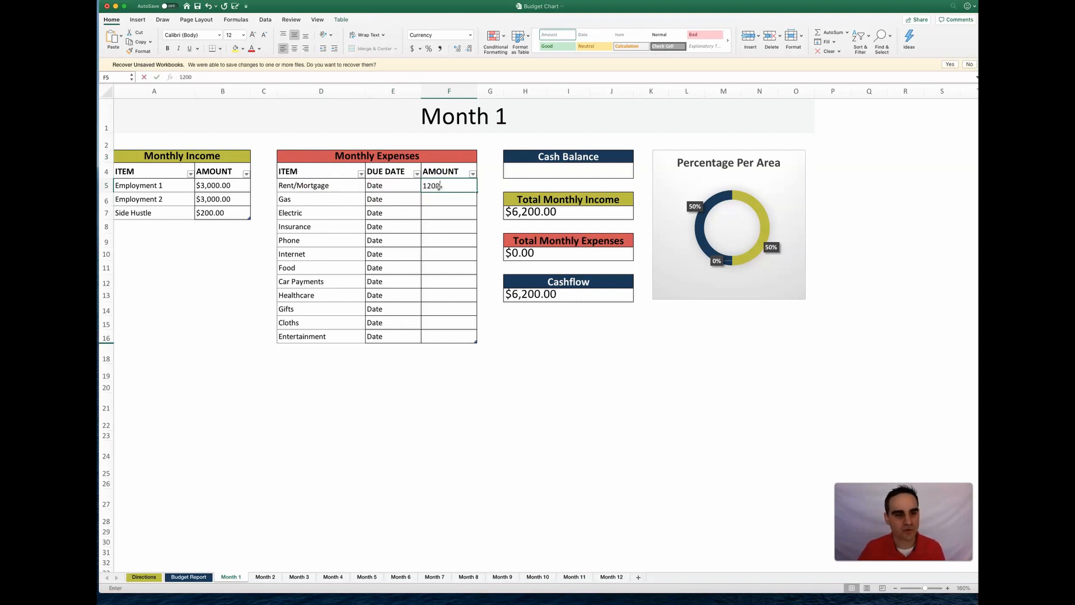
click(439, 206)
click(440, 199)
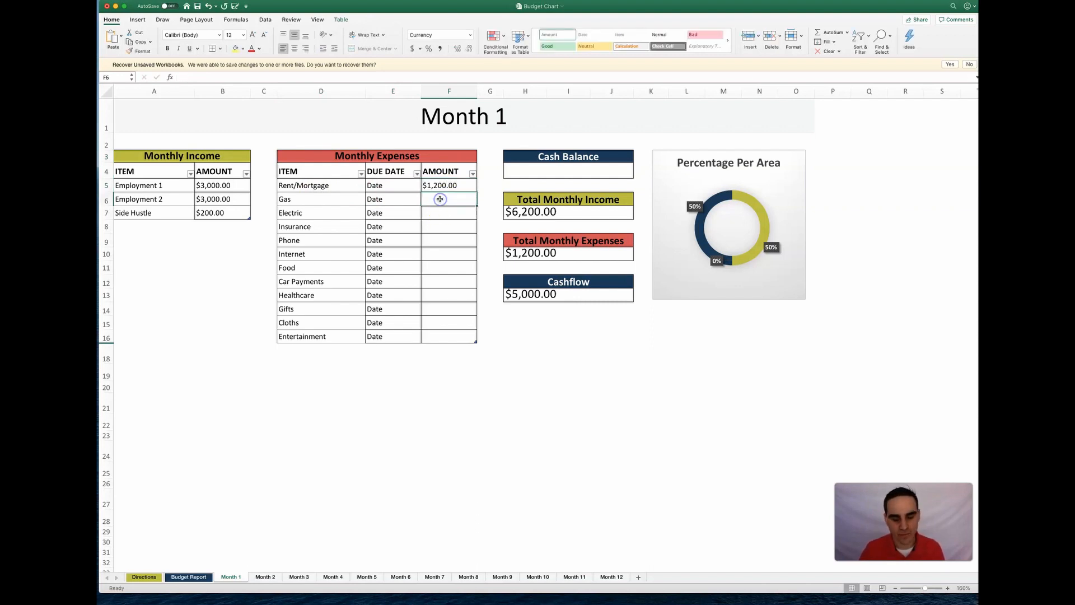
text(400)
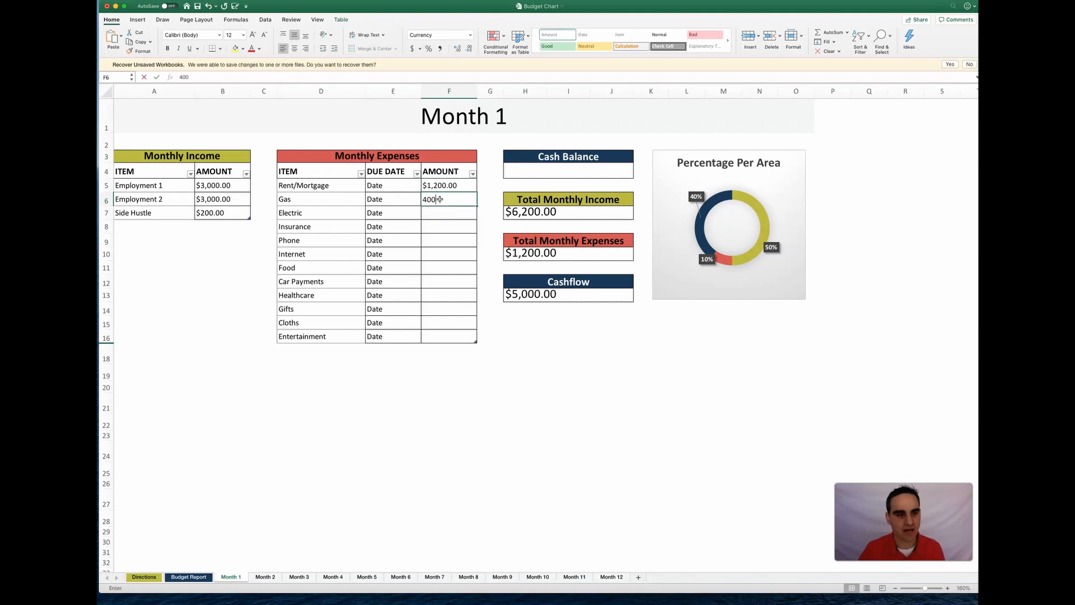
click(438, 217)
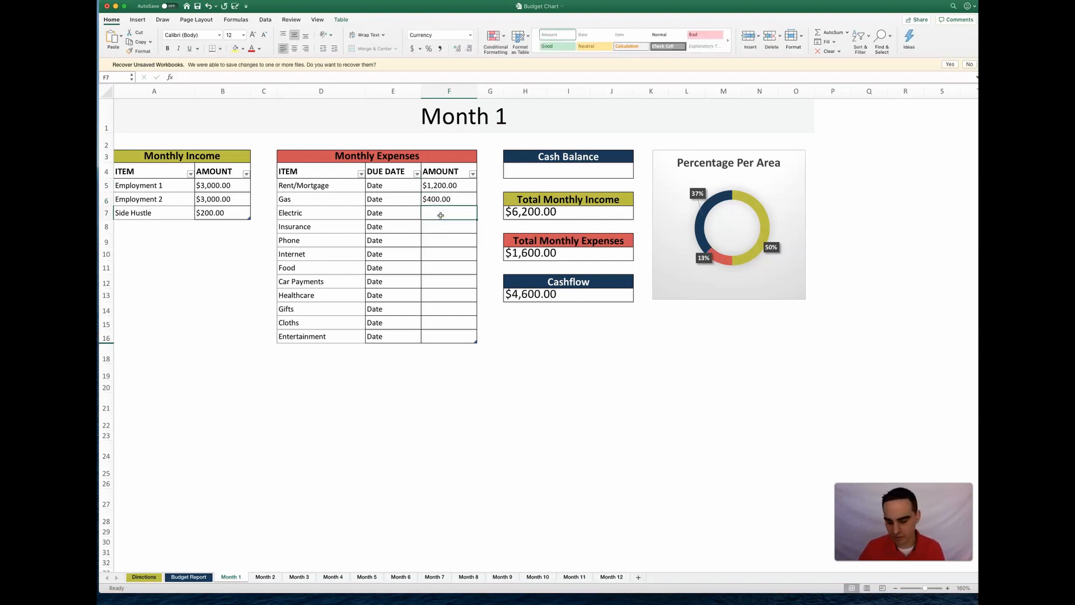
Enter expense amounts of 300 for Electric, 500 for Insurance and 350 for Phone
text(300)
click(437, 230)
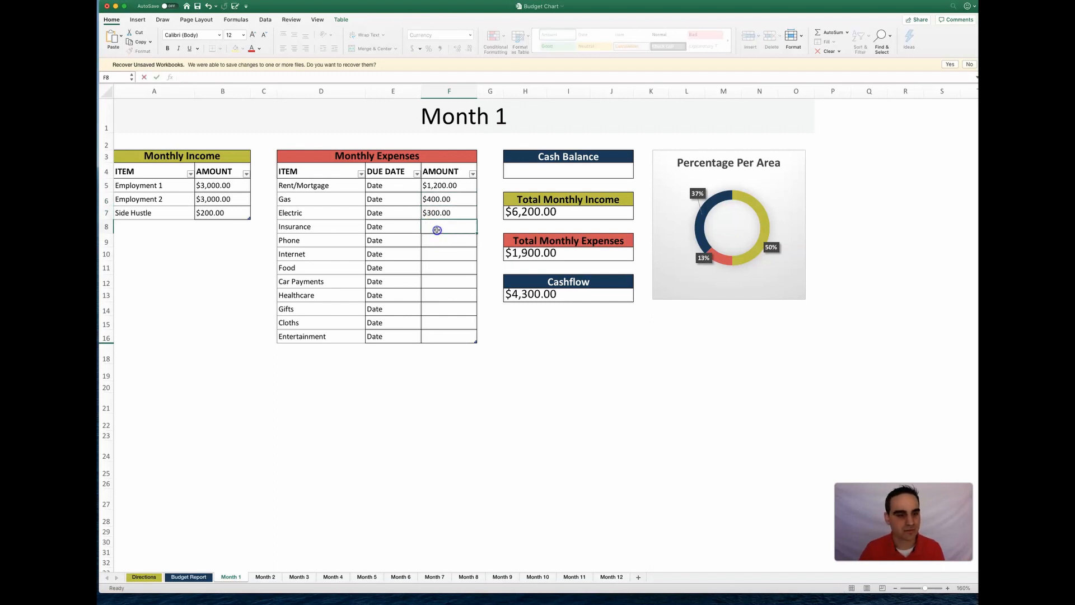
text(500)
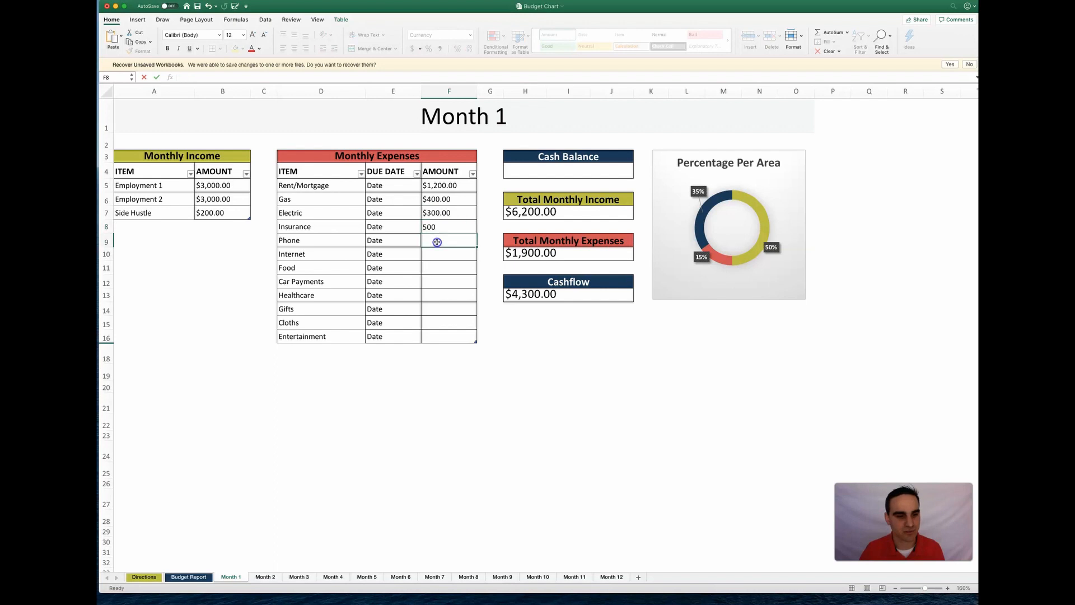
click(437, 242)
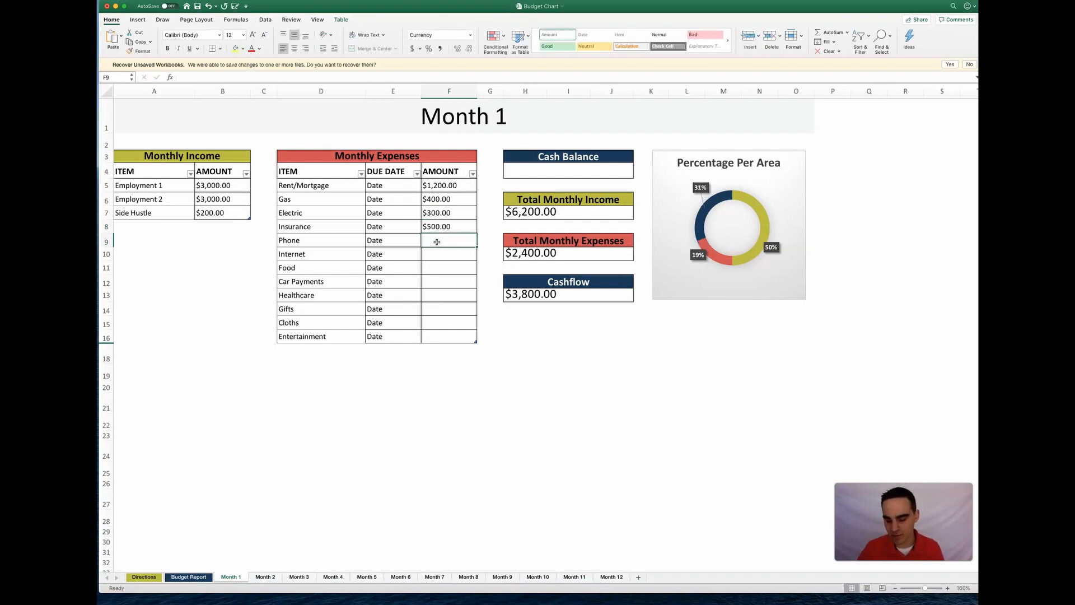
text(350)
click(437, 256)
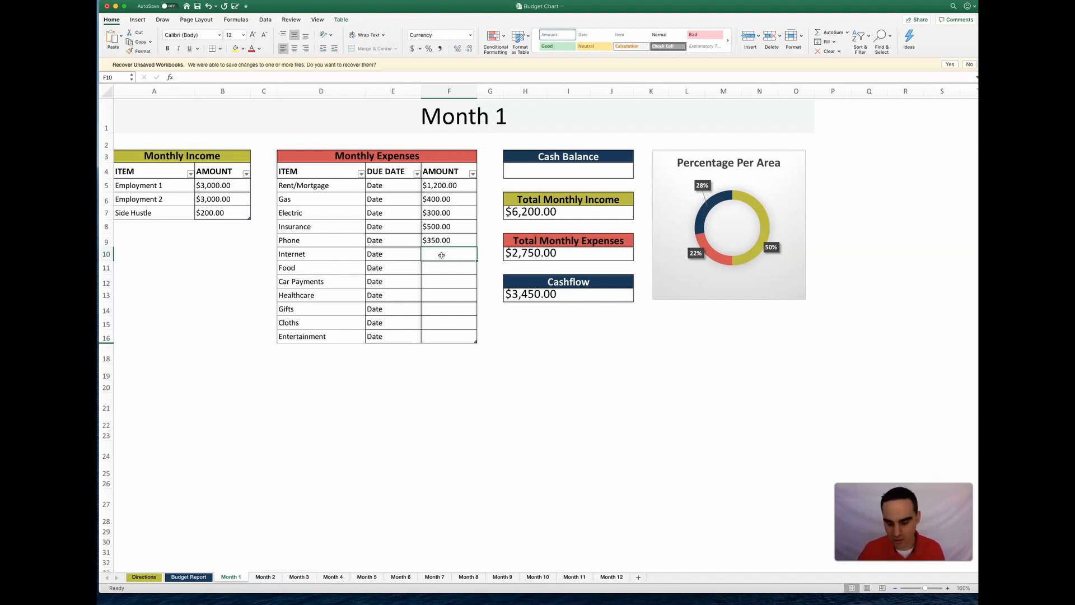
Enter expense amounts of 70 for Internet, 1000 for Food and 800 for Car Payments
text(70)
click(436, 270)
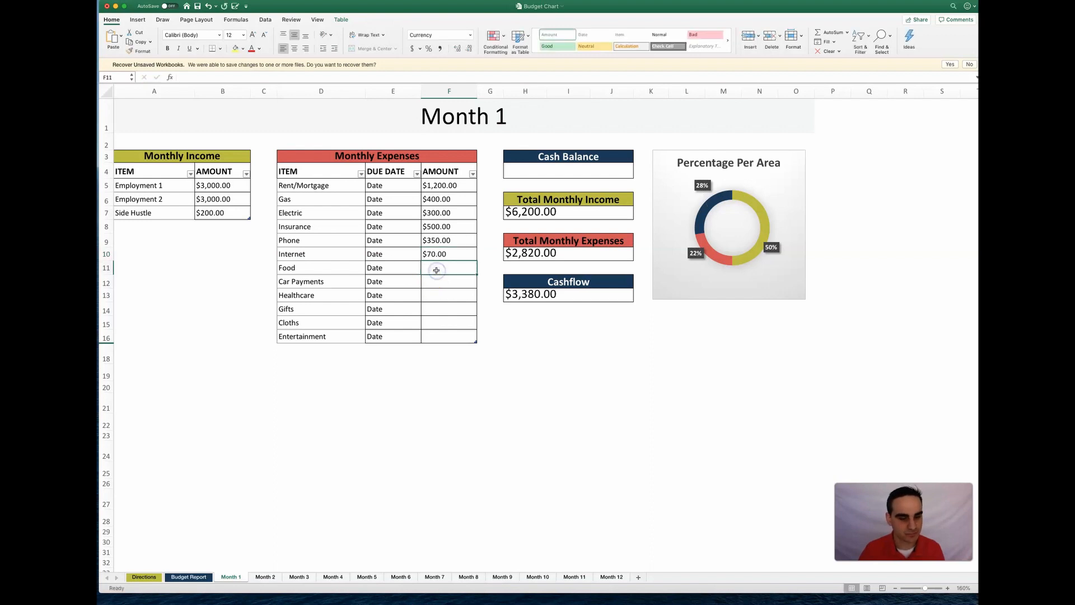
text(1000)
click(436, 283)
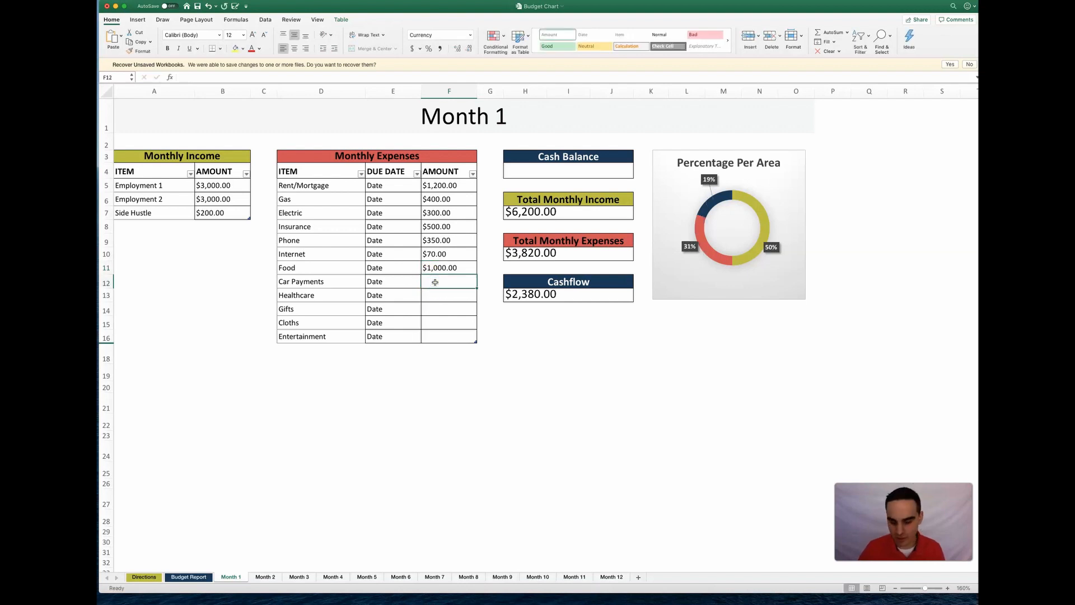
text(800)
click(439, 294)
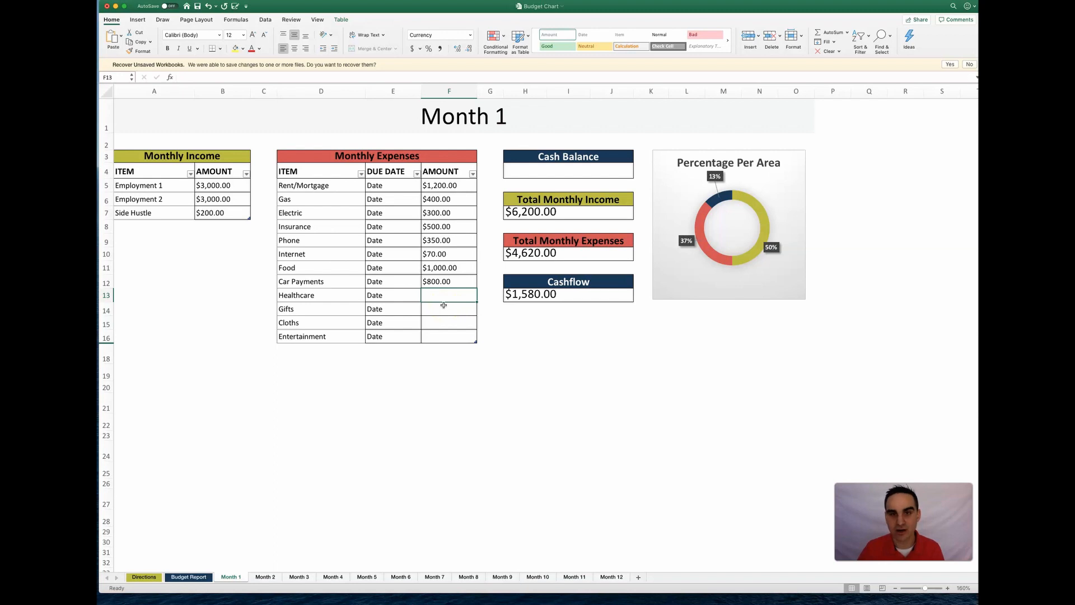
Enter the remaining expense amounts: 600 for Healthcare, 1000 for Gifts, 100 for Cloths and 100 for Entertainment
text(600)
click(444, 305)
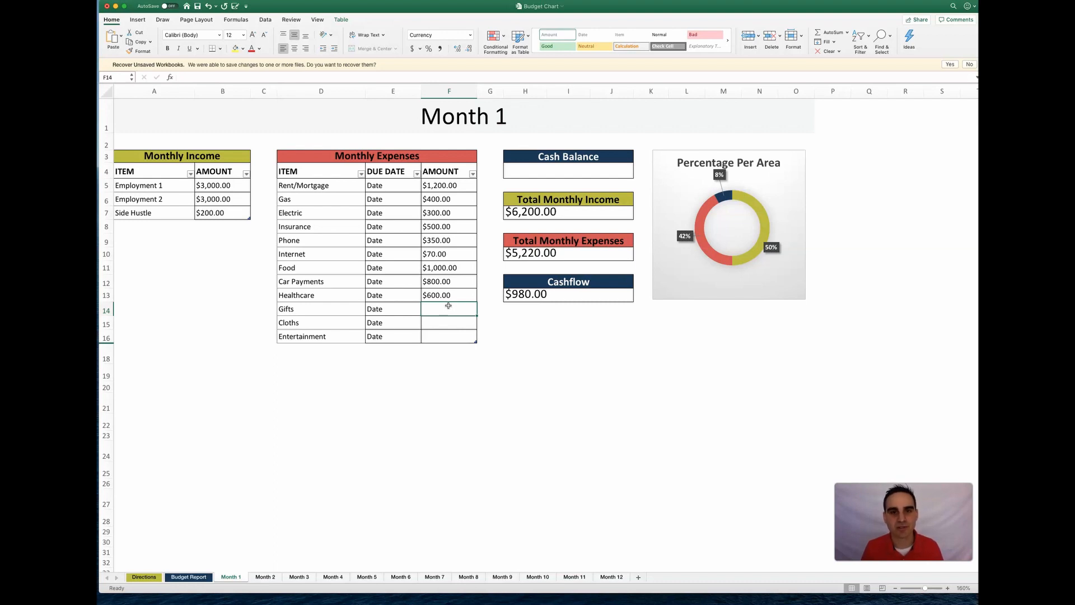
text(1000)
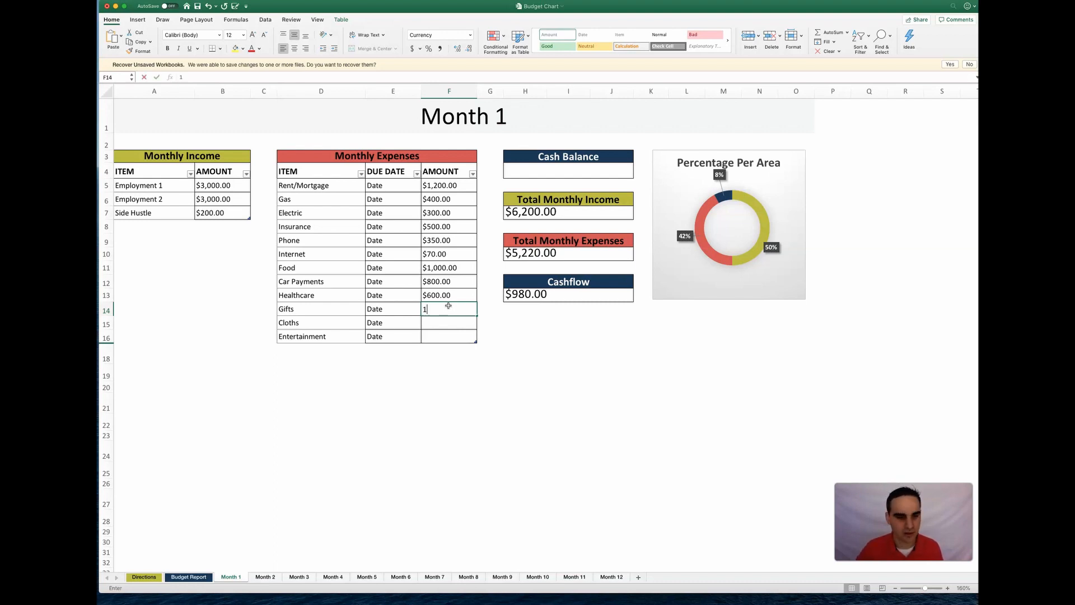
click(442, 321)
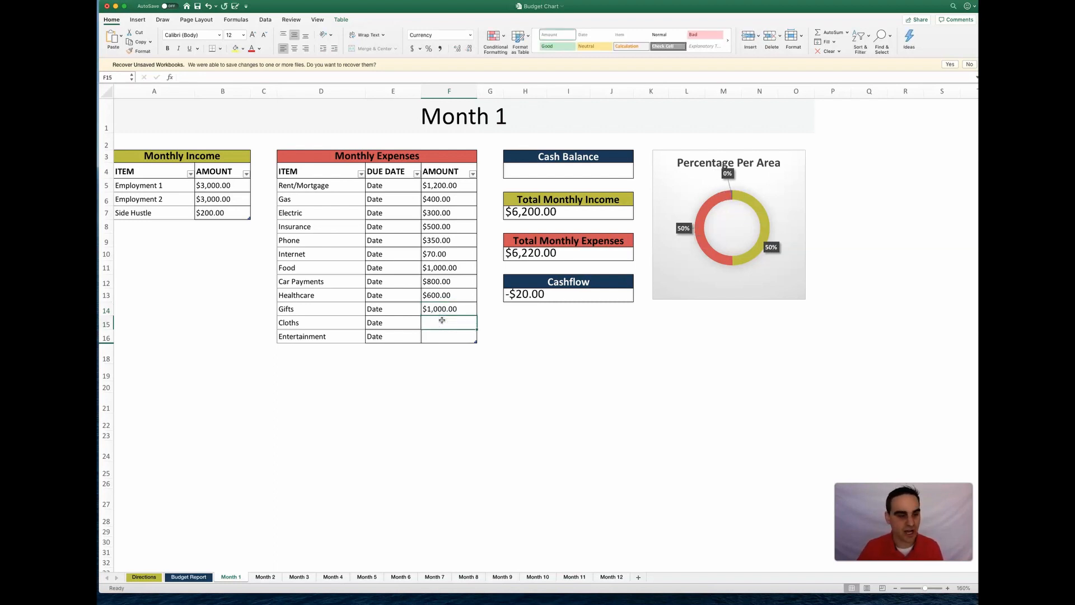
text(100)
click(438, 335)
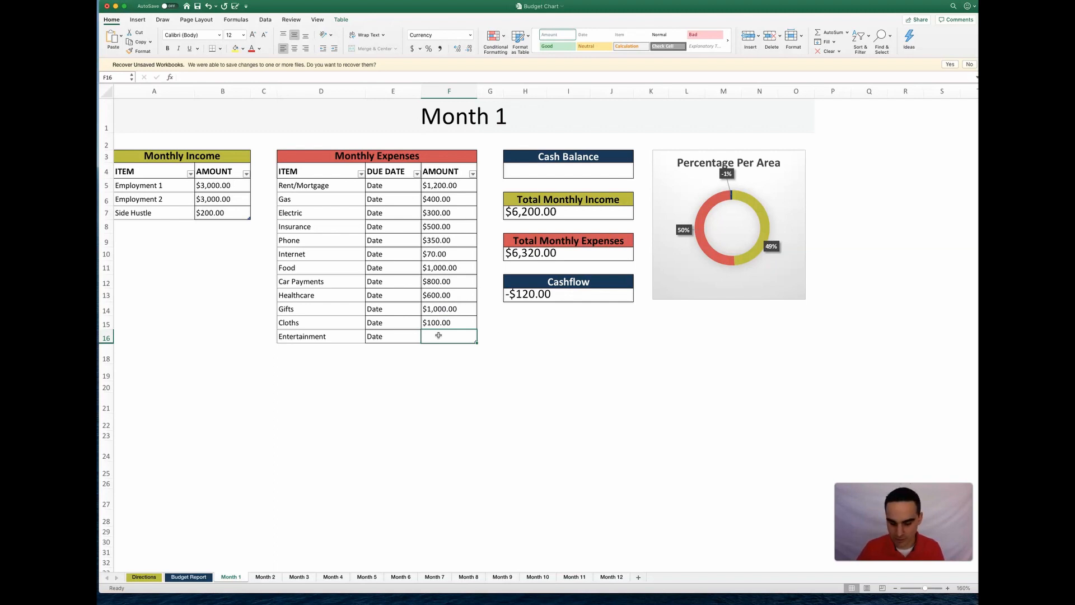
text(100)
click(458, 365)
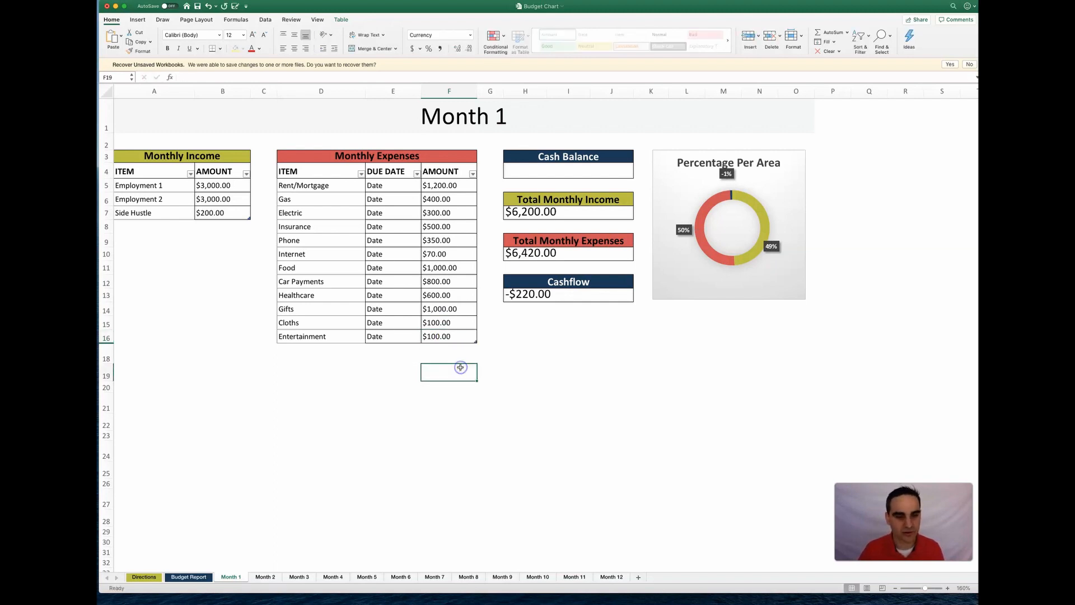
Enter a cash balance of 100 on the Month 1 sheet
click(548, 173)
click(562, 172)
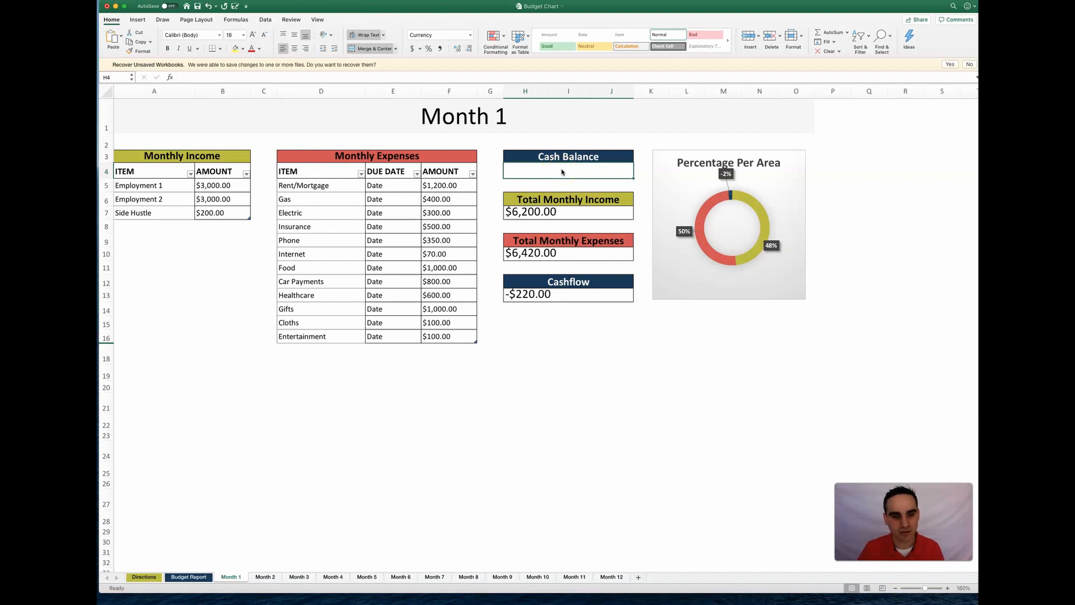
text(100)
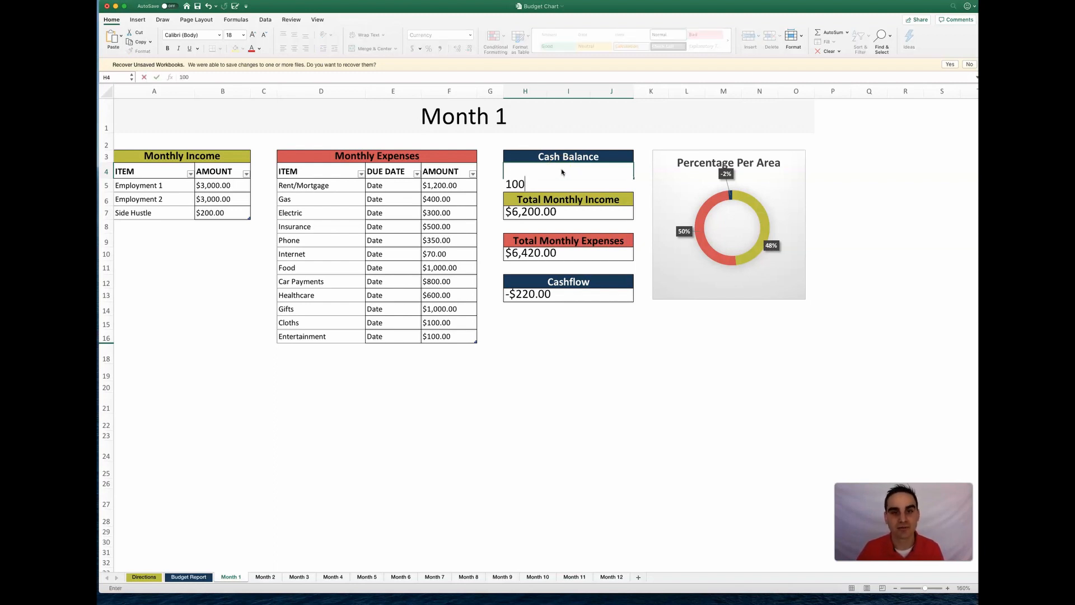
key(Return)
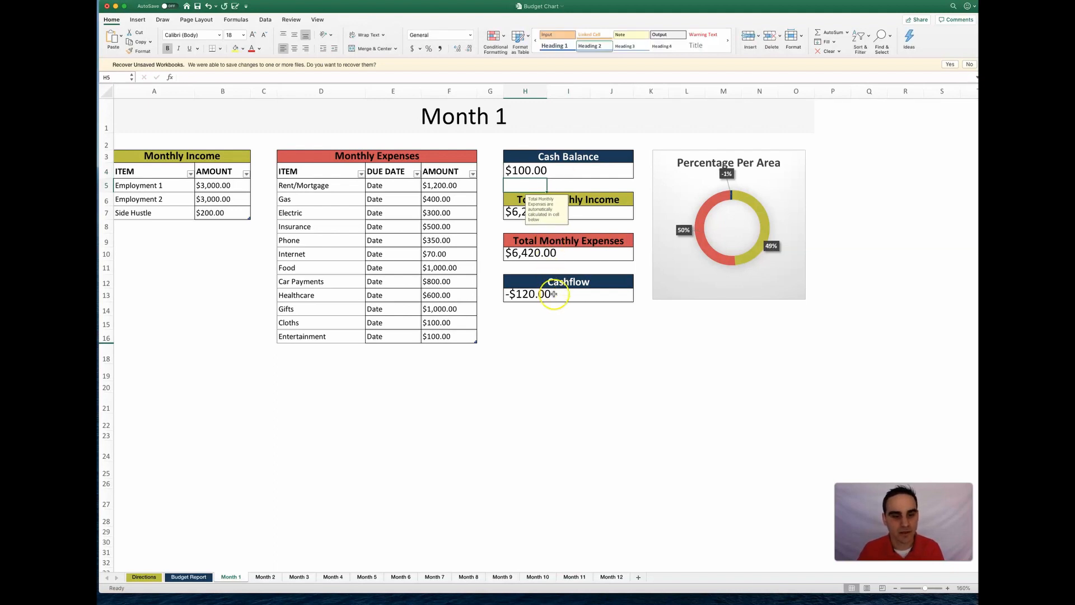
Examine the Month 1 Cashflow cell and the segments of the Percentage Per Area chart
click(556, 297)
click(548, 295)
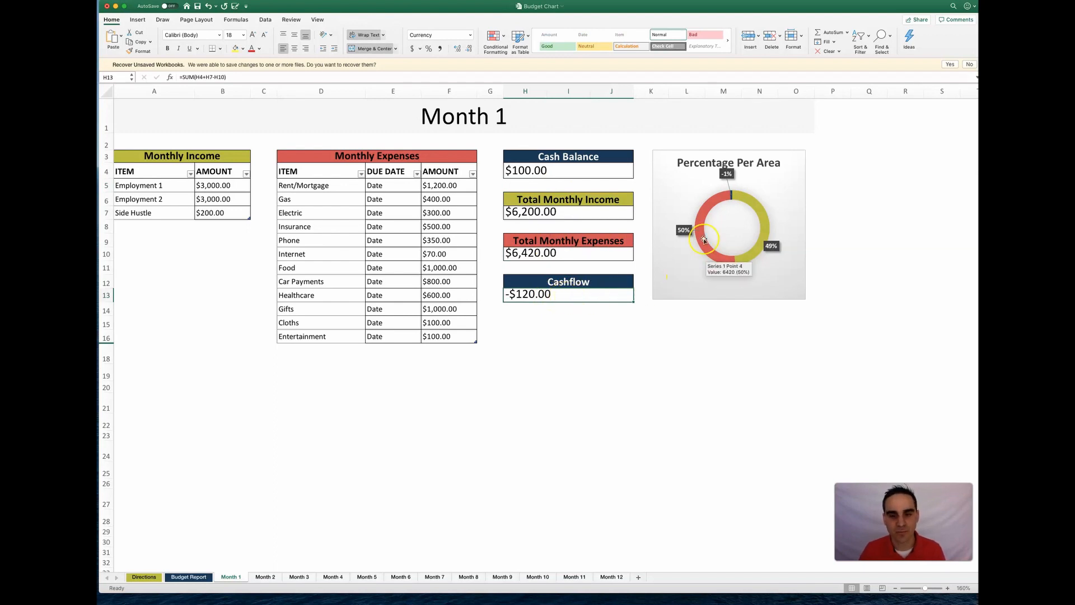
mouse_move(707, 209)
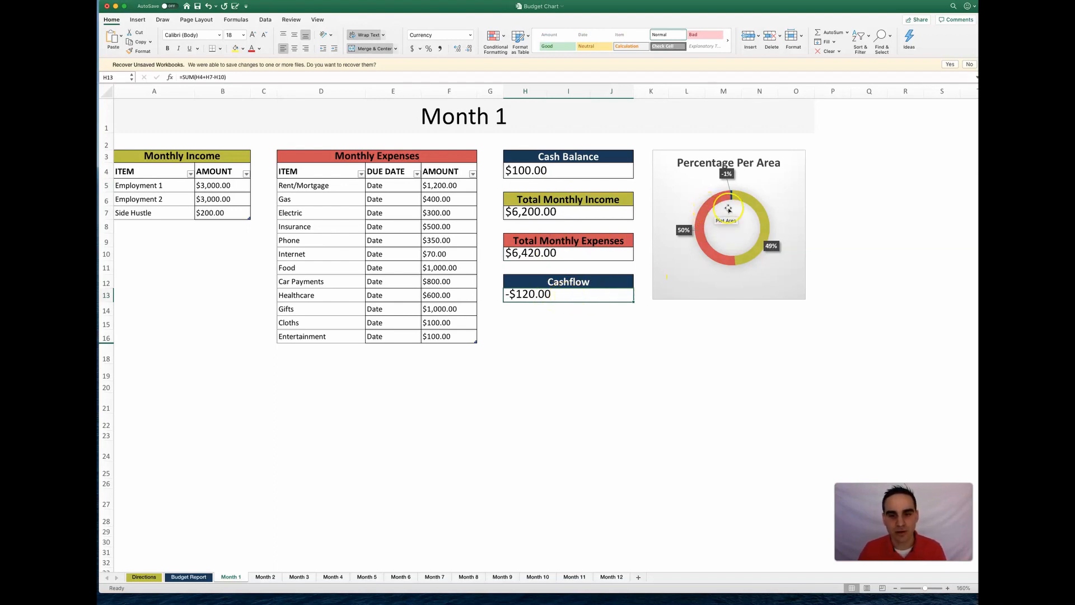
mouse_move(756, 206)
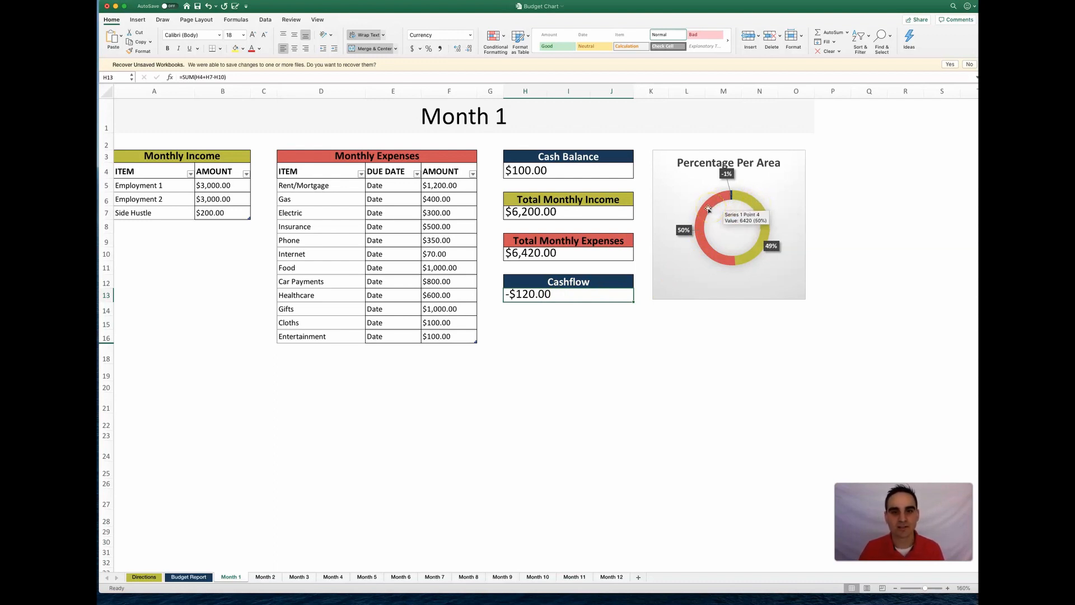
click(760, 210)
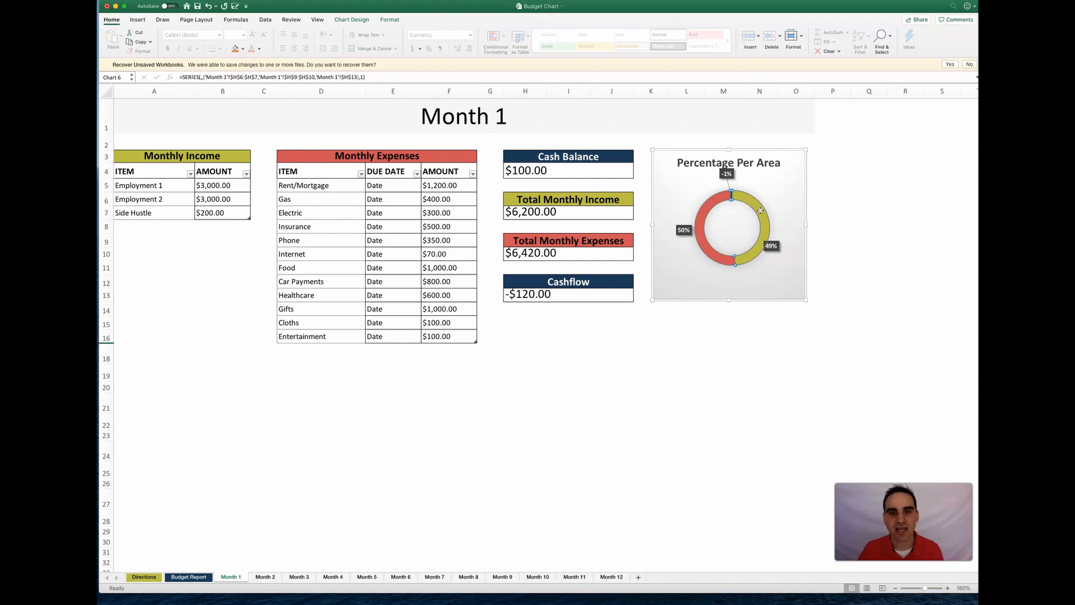
click(545, 323)
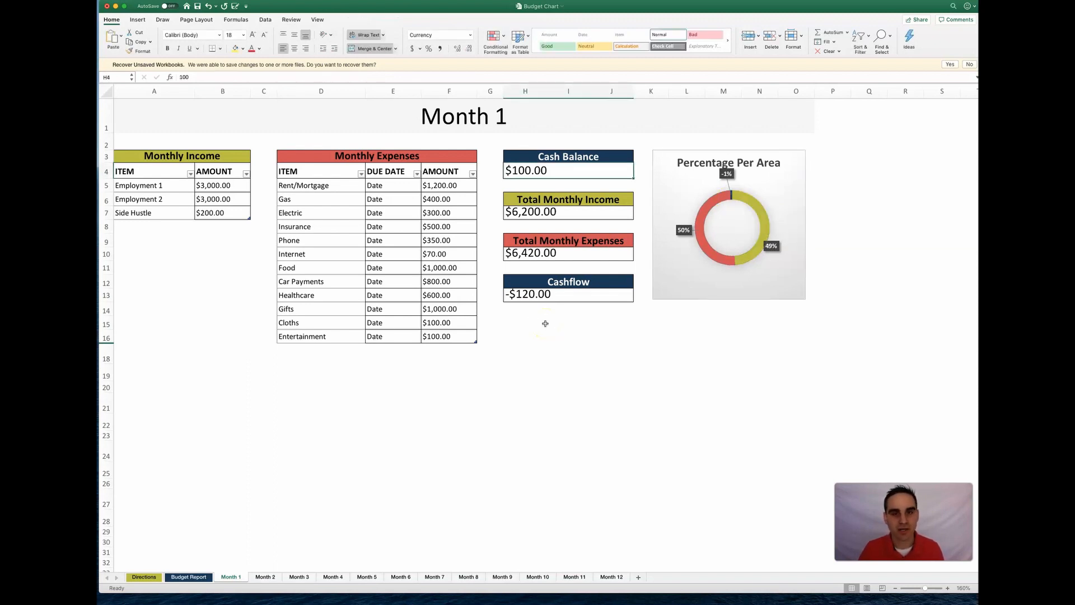
Go to the Budget Report sheet and examine the Net Total for Month 1
click(185, 578)
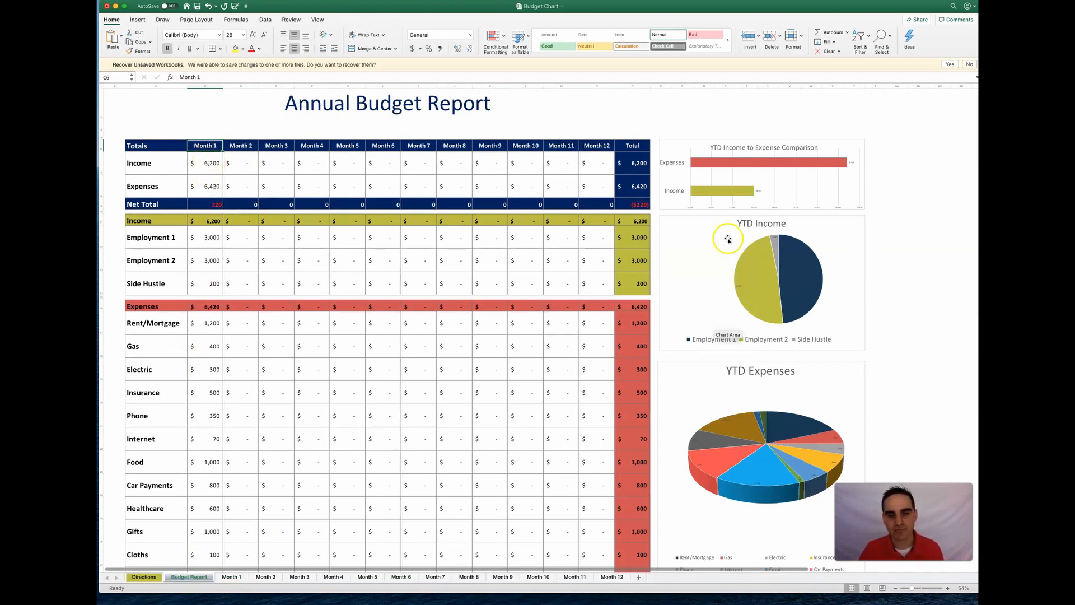
click(211, 205)
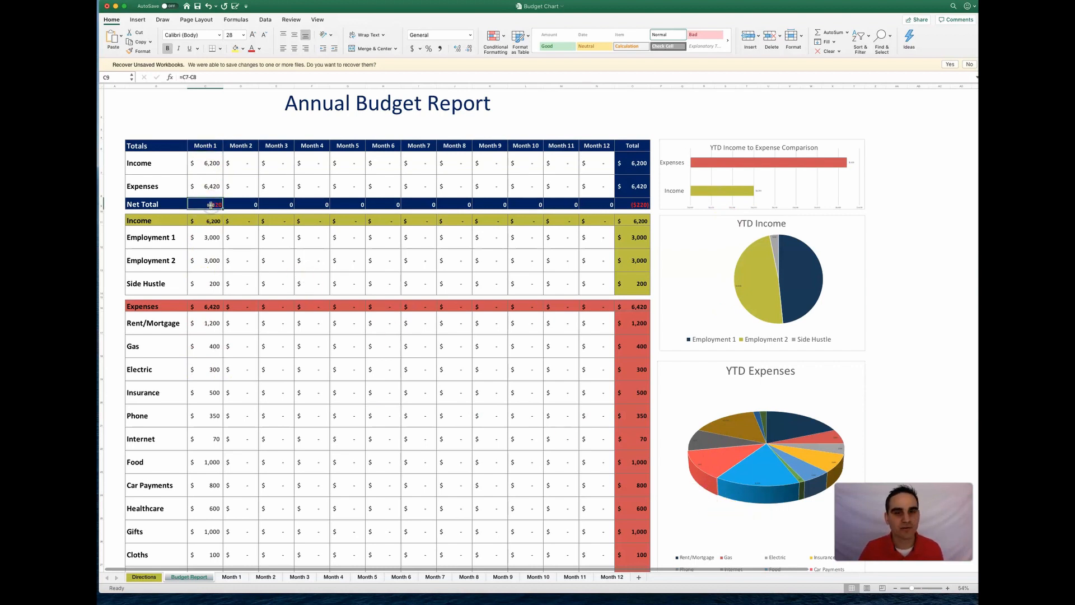
click(201, 205)
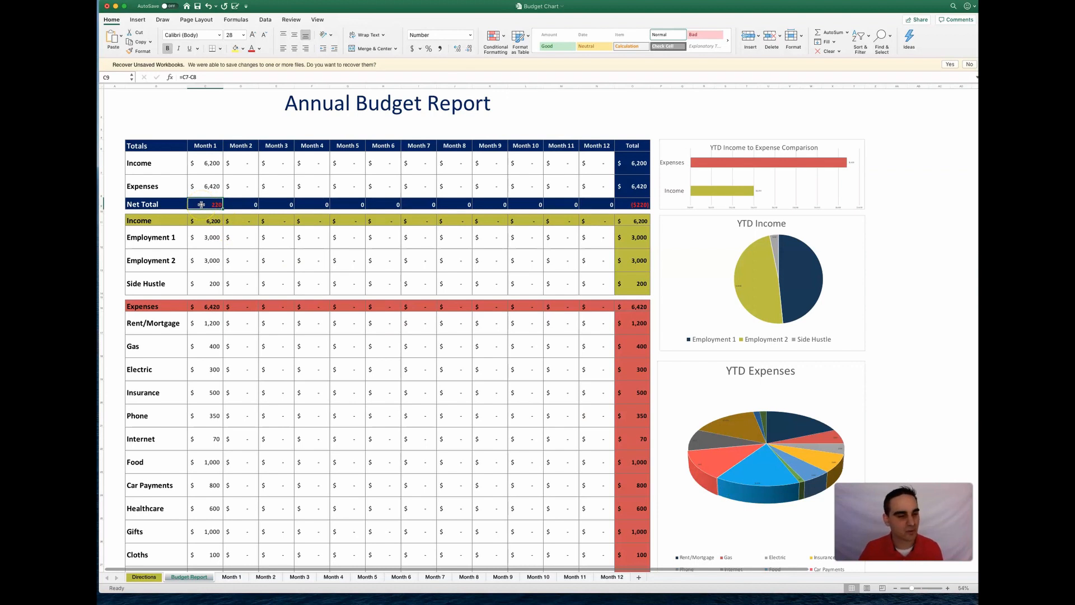
click(209, 204)
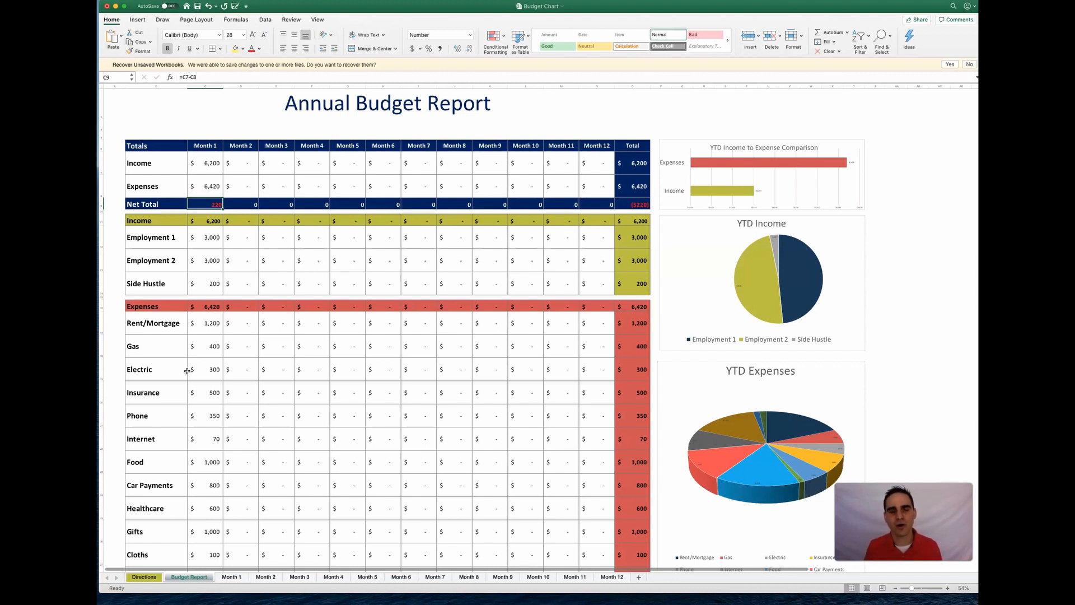
On the Month 2 sheet, enter income amounts of 3000 for Employment 1, 3000 for Employment 2 and 200 for Side Hustle
click(264, 577)
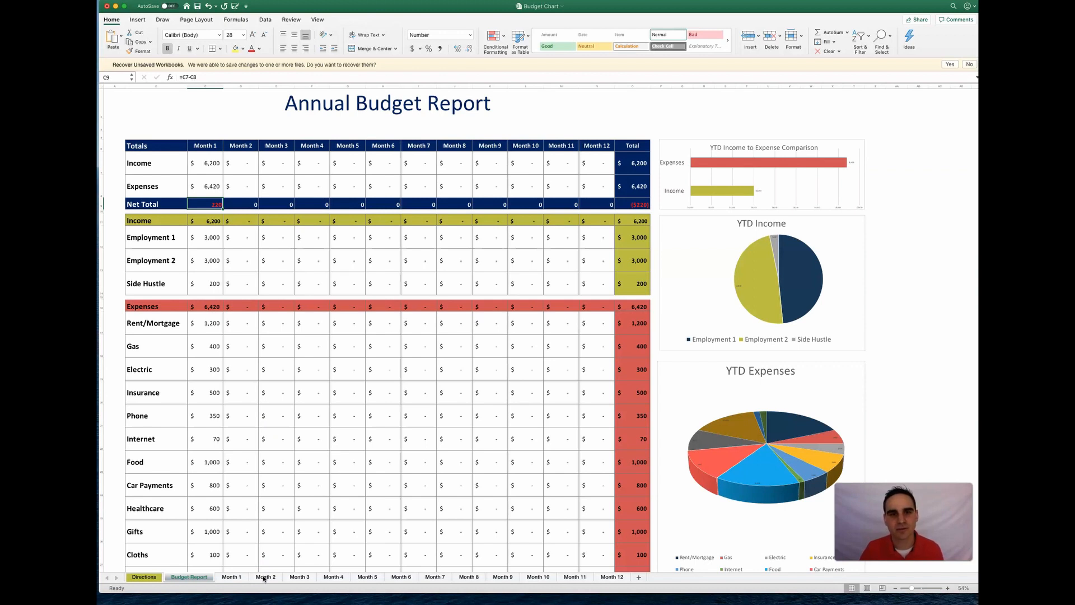
click(243, 192)
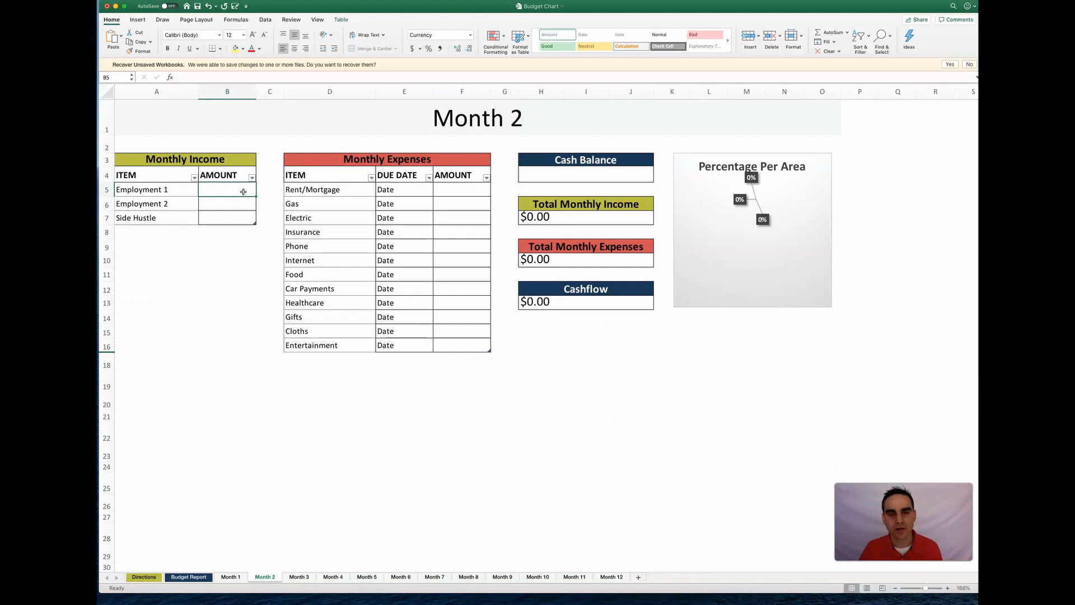
text(3000)
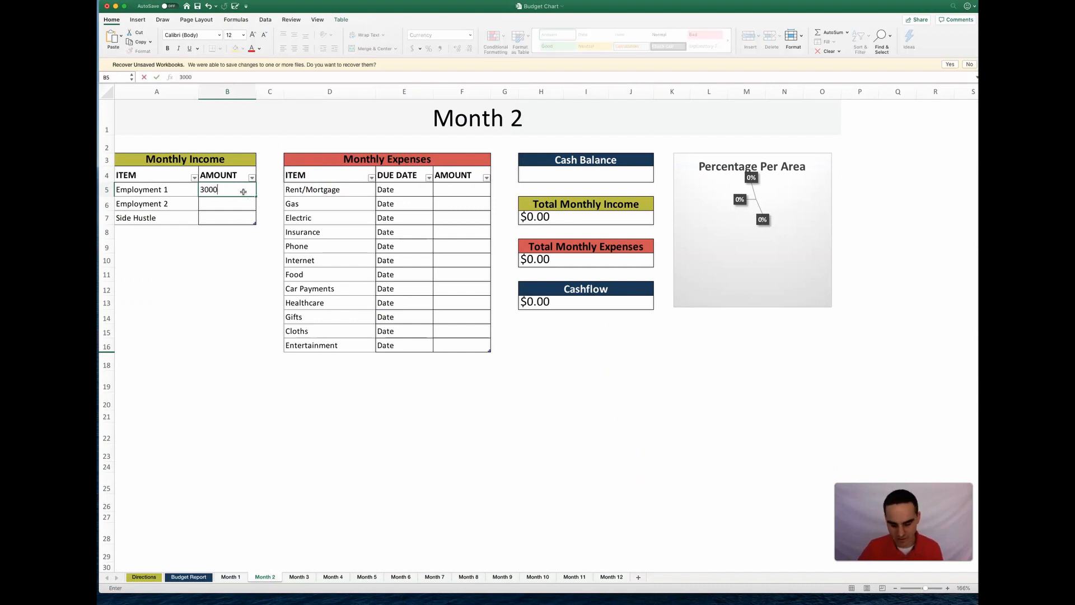
key(Return)
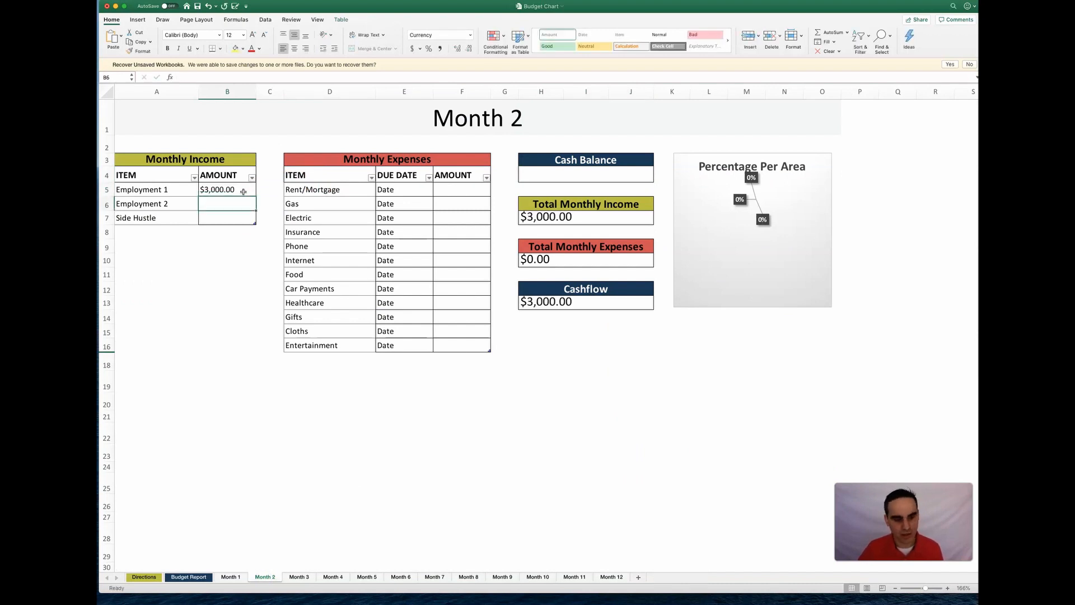
text(3000)
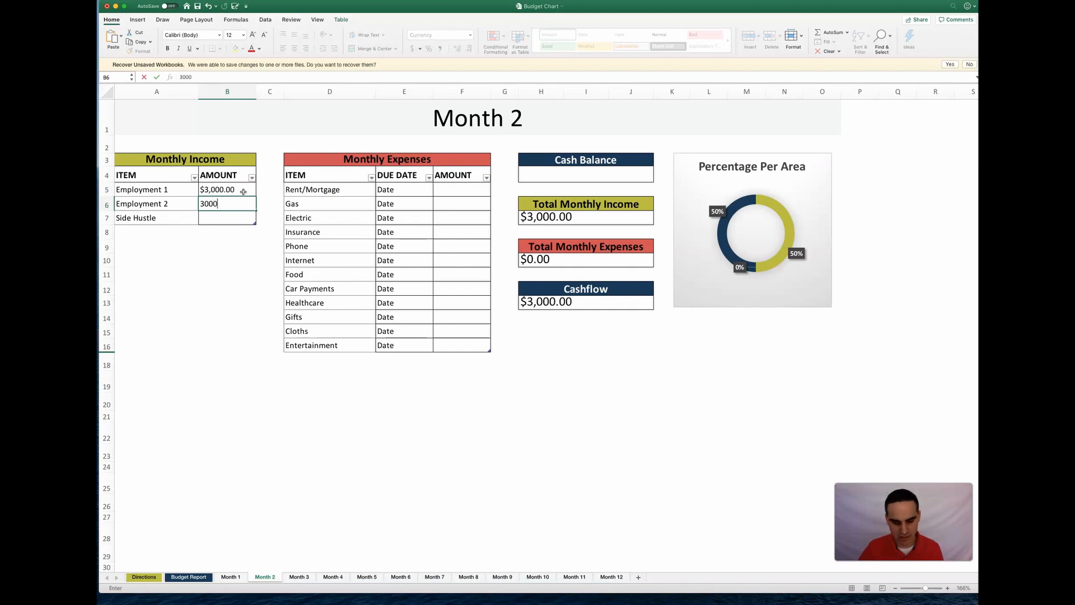
key(Return)
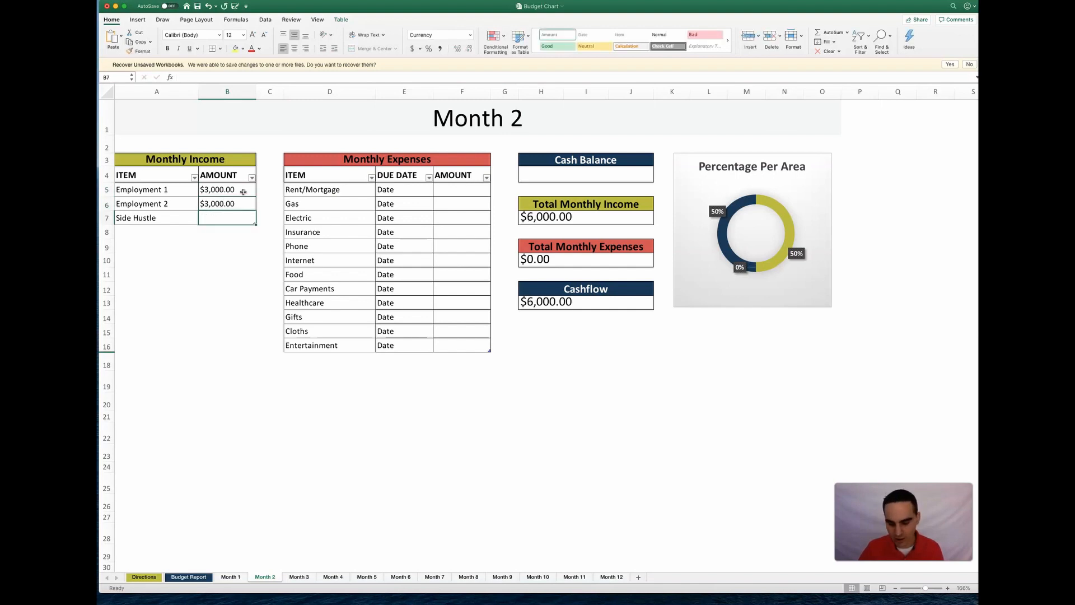
text(200)
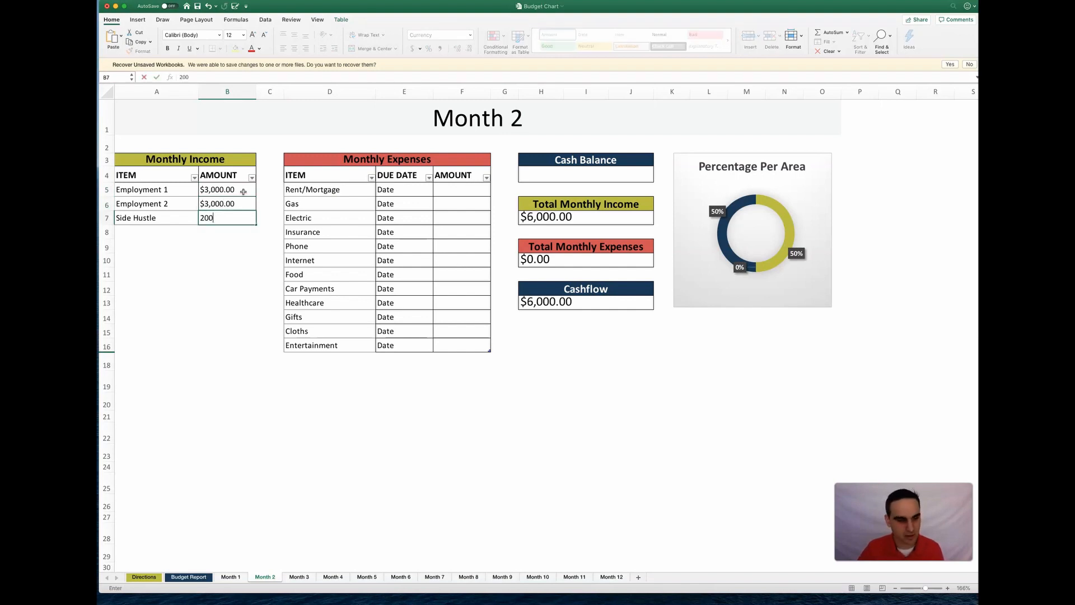
key(Return)
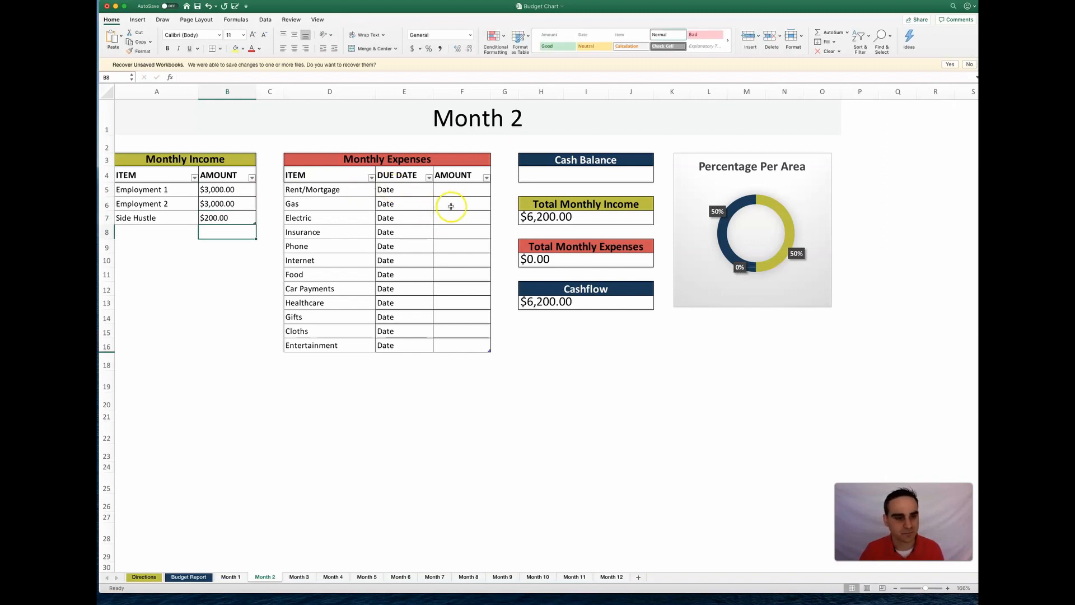
In Month 2's Monthly Expenses table, enter amounts of 1200 for Rent/Mortgage, 200 for Gas and 200 for Electric
click(452, 192)
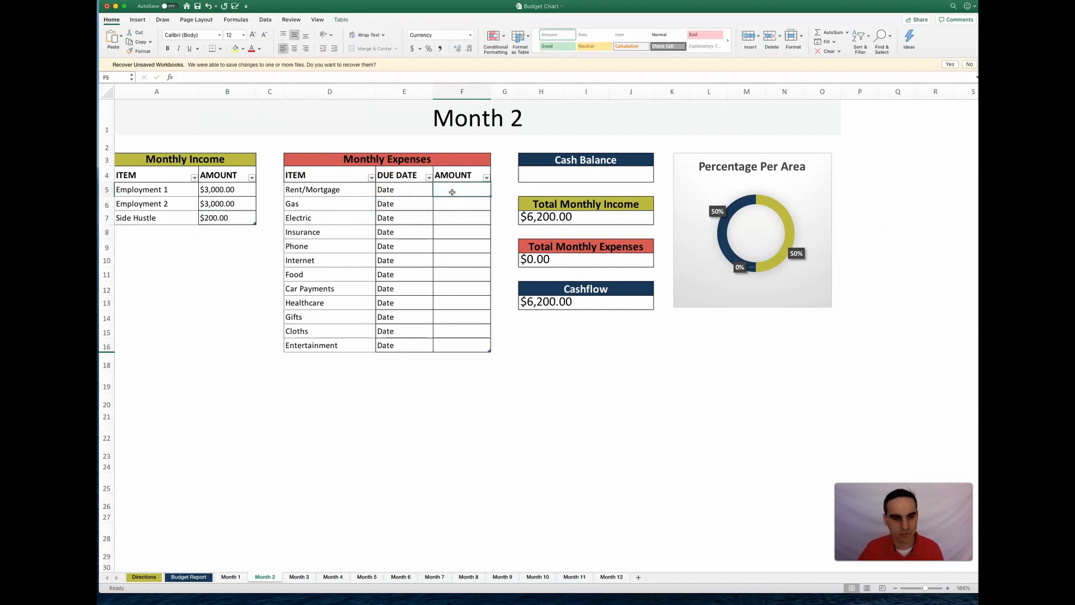
text(1200)
key(Return)
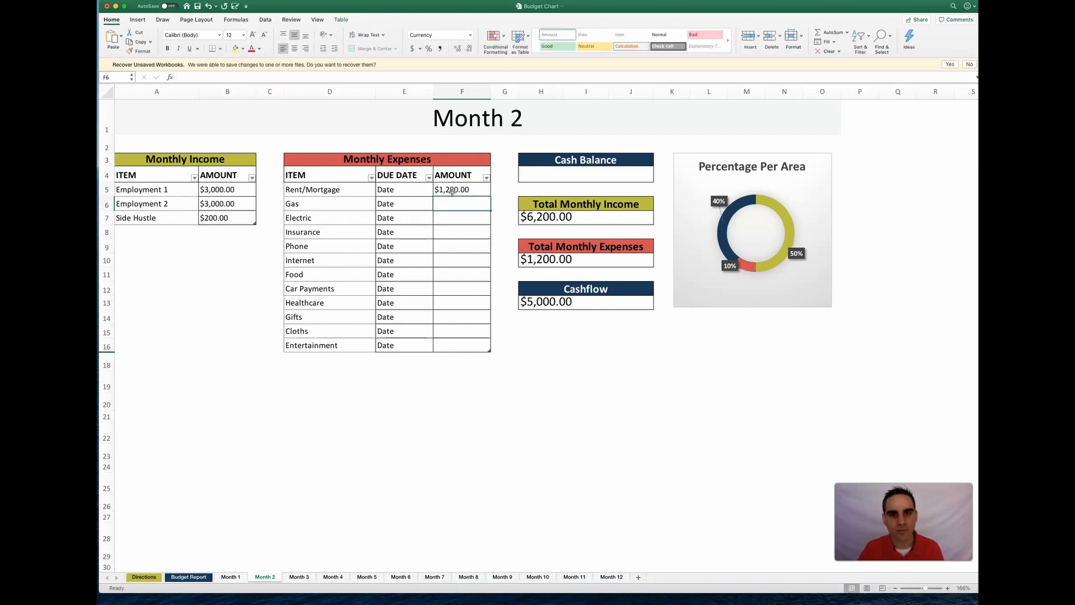
text(200)
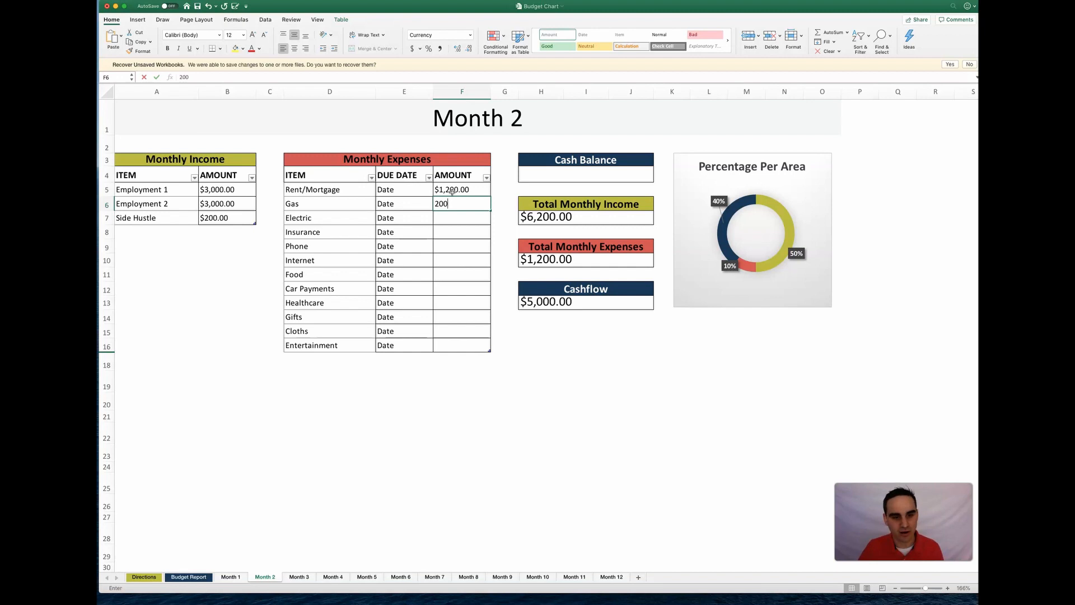
key(Return)
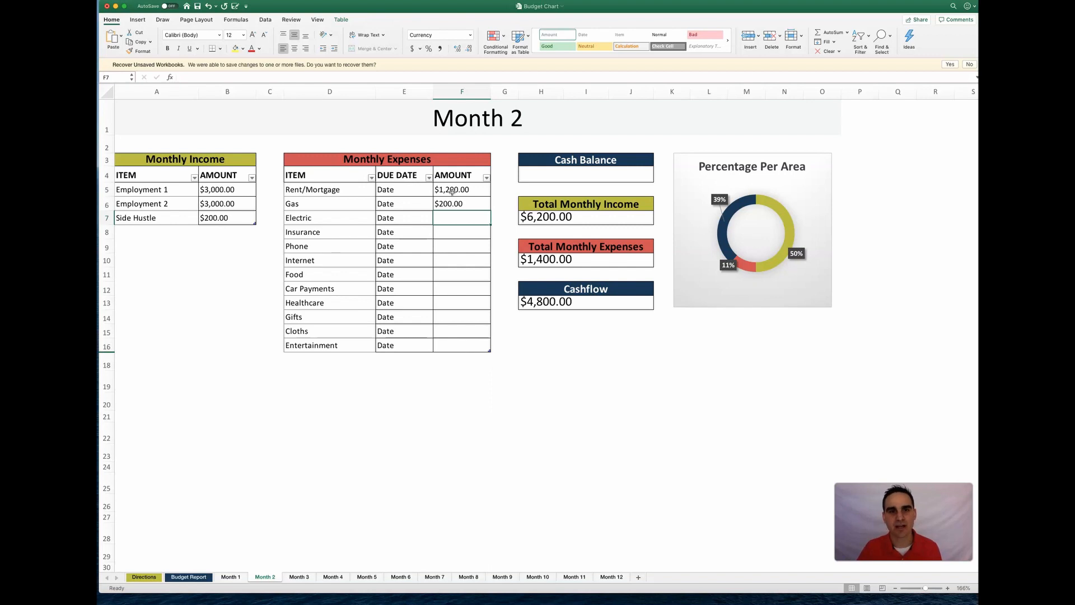
text(200)
key(Return)
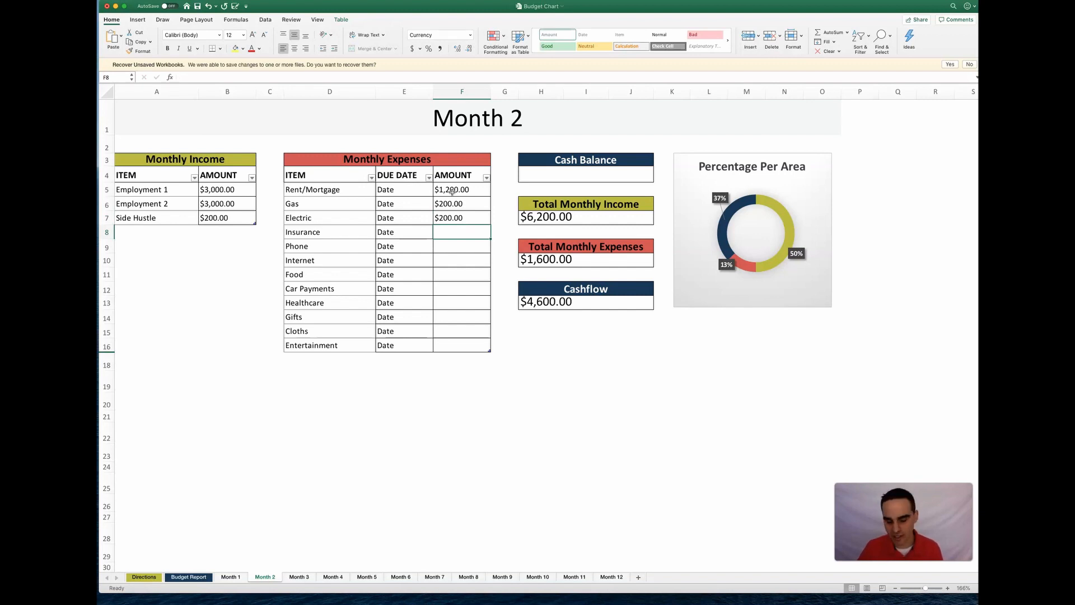
Enter Month 2 expense amounts of 200 for Insurance, 100 for Phone and 50 for Internet
text(200)
key(Return)
text(100)
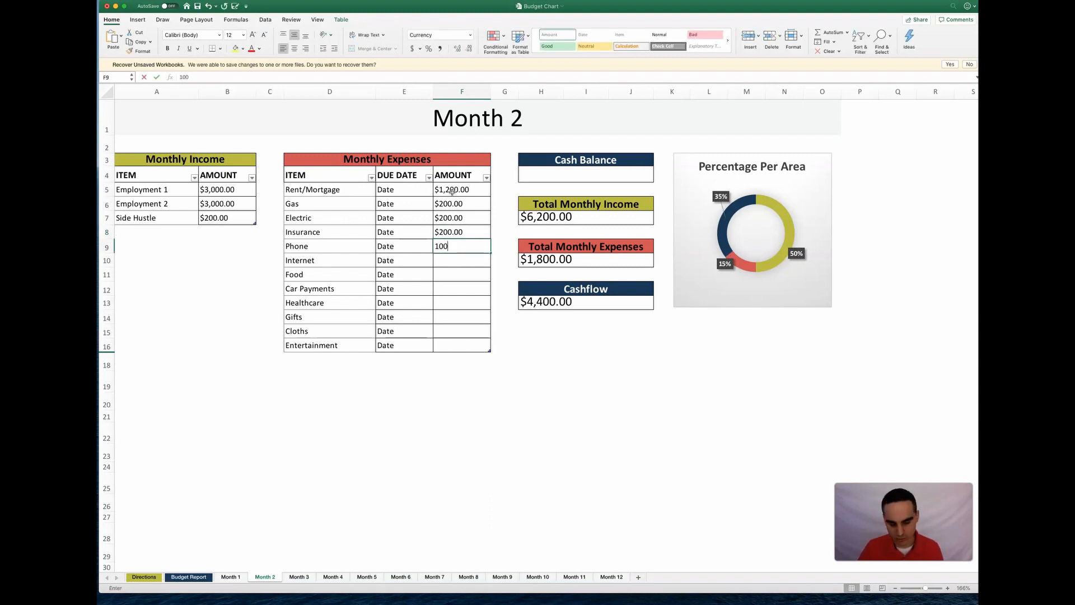
key(Return)
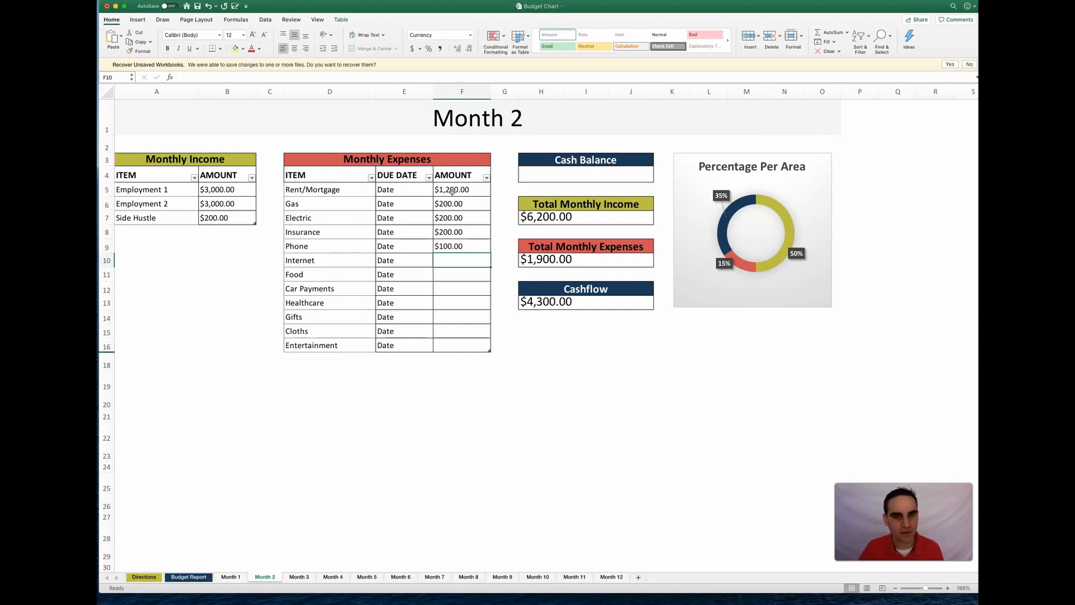
text(50)
key(Return)
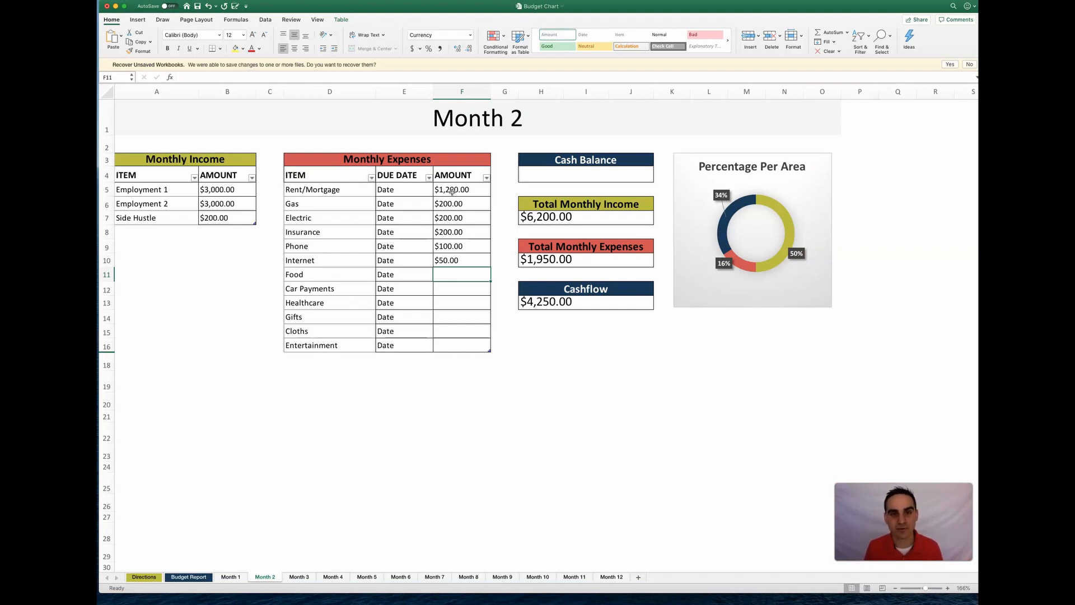
Enter Month 2 expense amounts of 500 for Food, 800 for Car Payments and 300 for Healthcare
text(500)
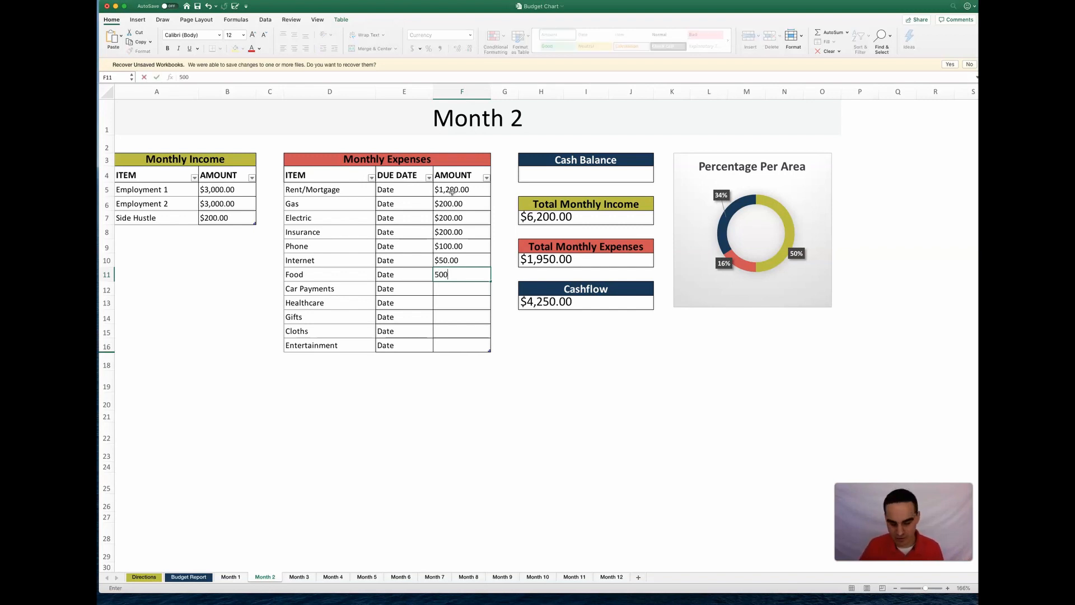
key(Return)
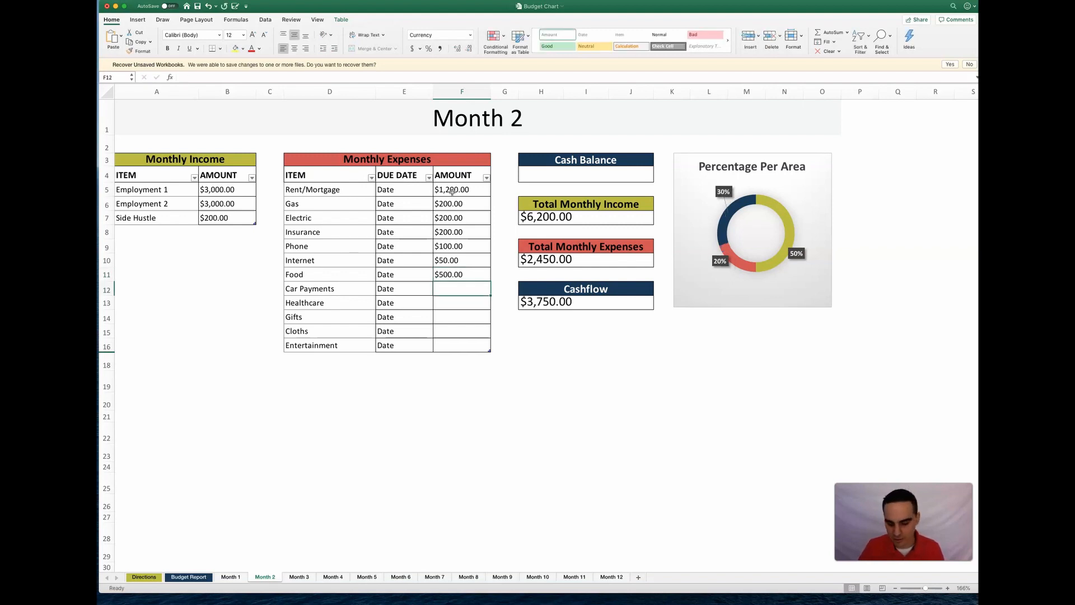
text(800)
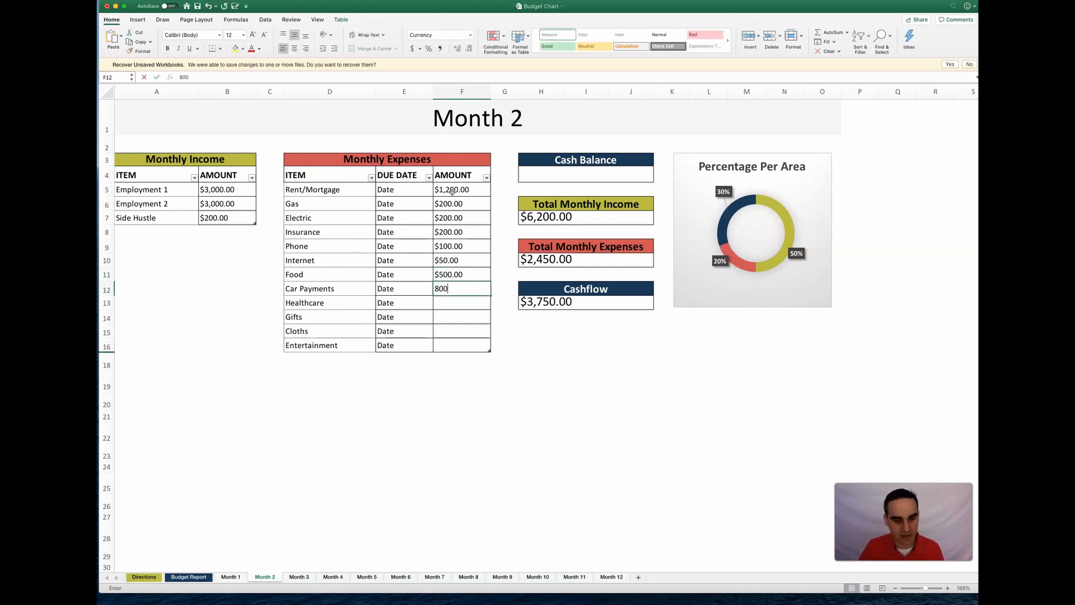
key(Return)
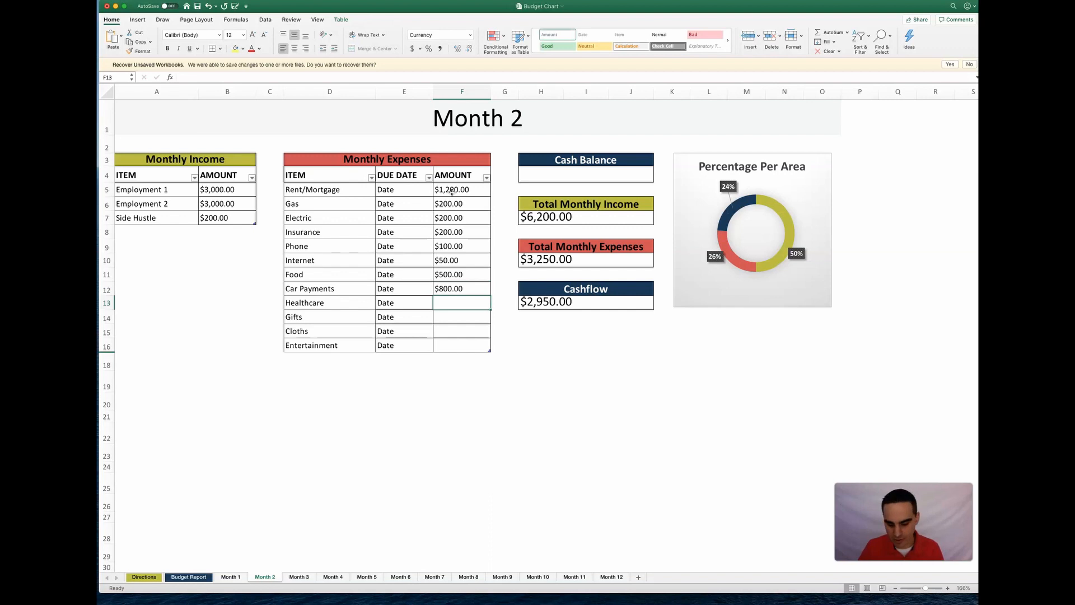
text(300)
key(Return)
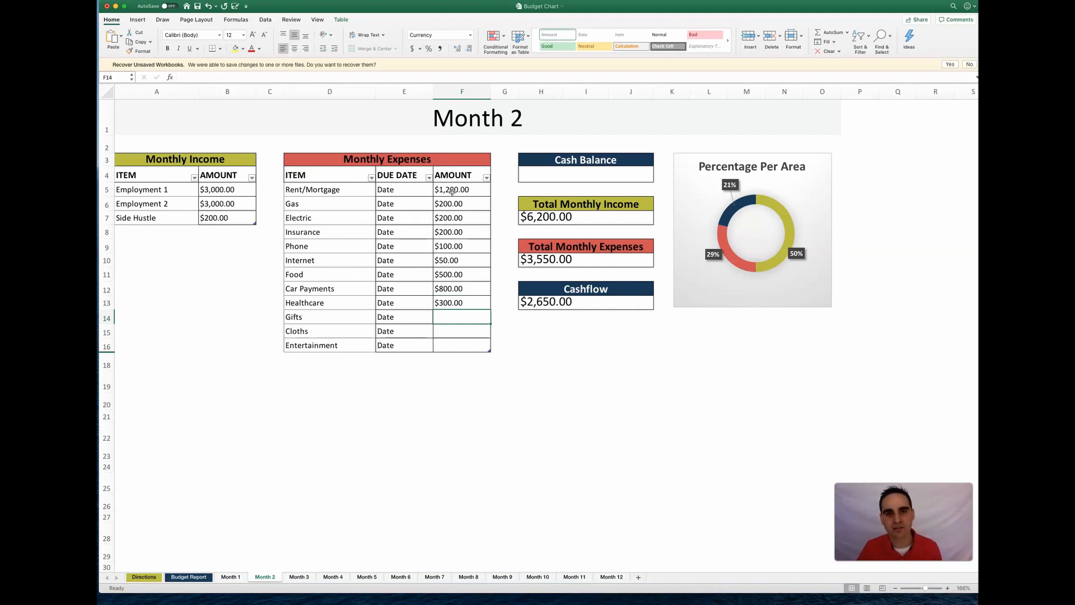
Enter 0 as the Month 2 expense amount for Gifts, Cloths and Entertainment
text(0)
key(Return)
text(00)
key(Return)
key(Return)
key(Up)
text(0)
key(Tab)
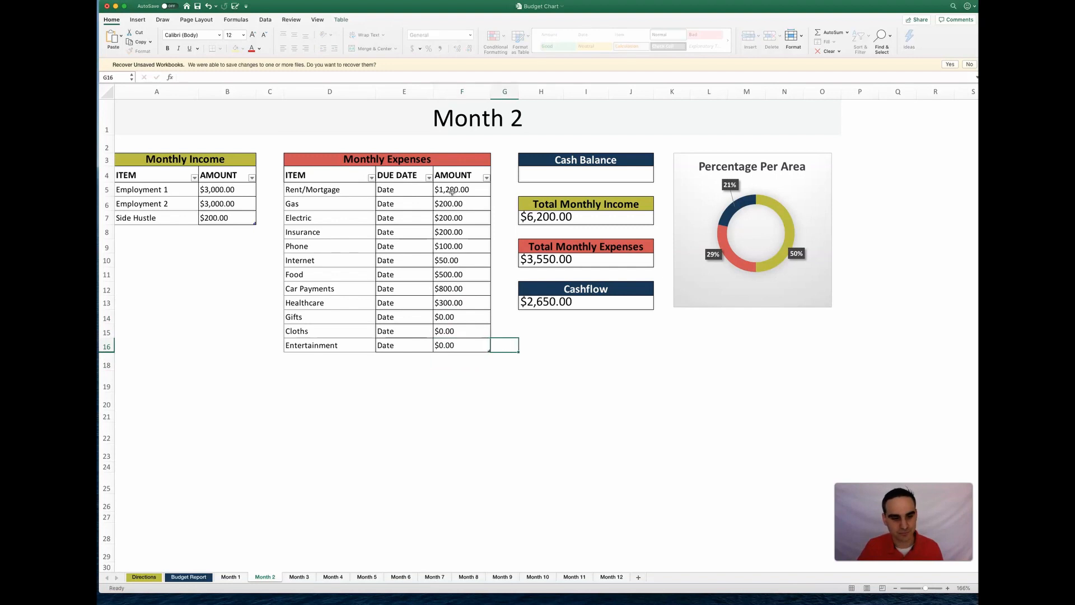
Enter 1000 as the Month 2 Cash Balance and check its effect on Cashflow and the Percentage Per Area chart
click(547, 177)
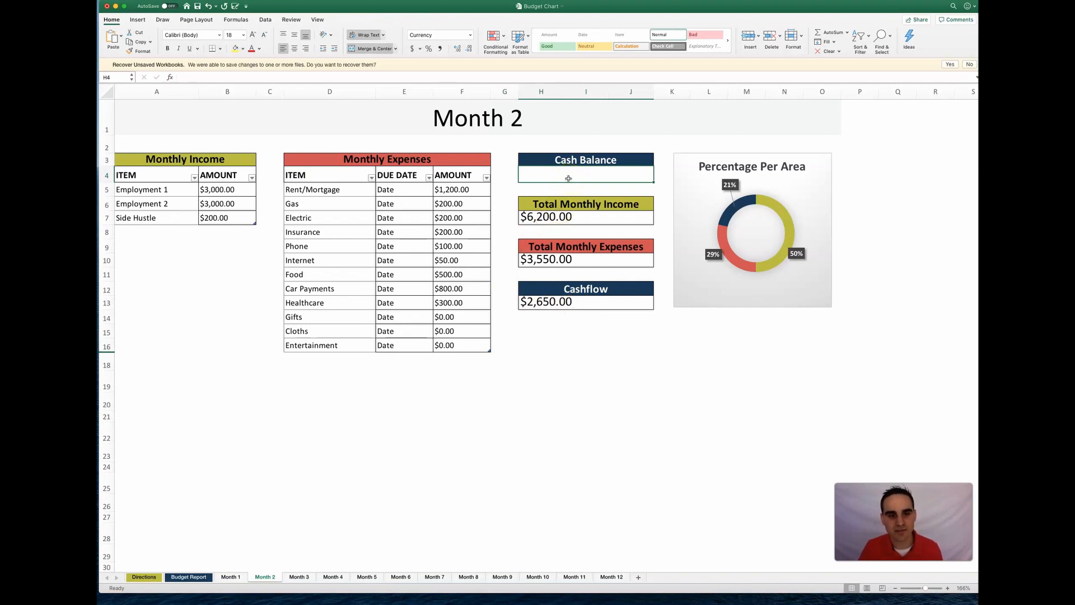
text(1000)
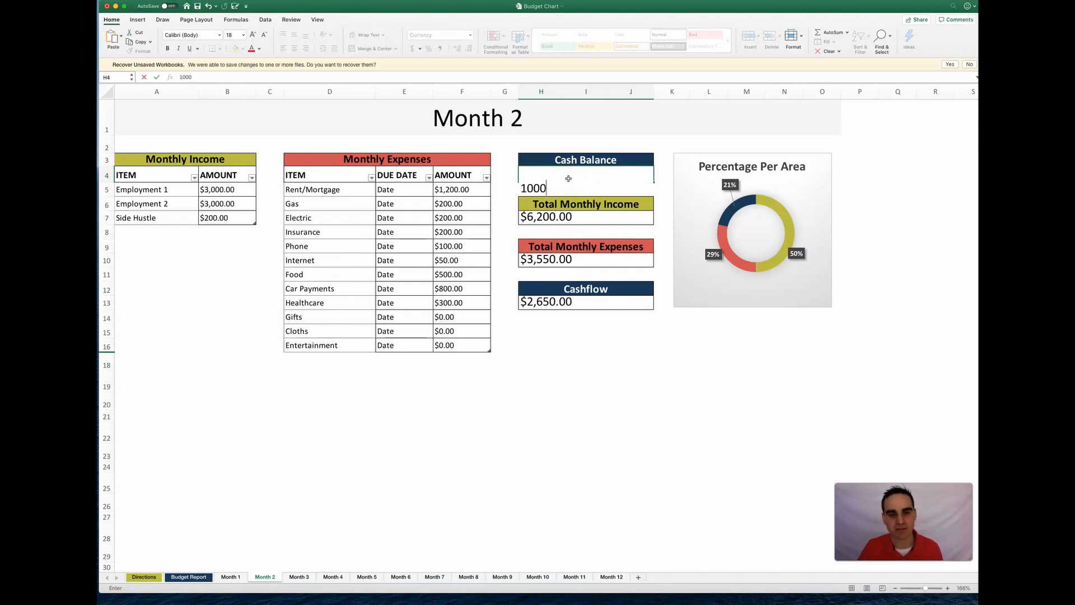
key(Return)
click(584, 302)
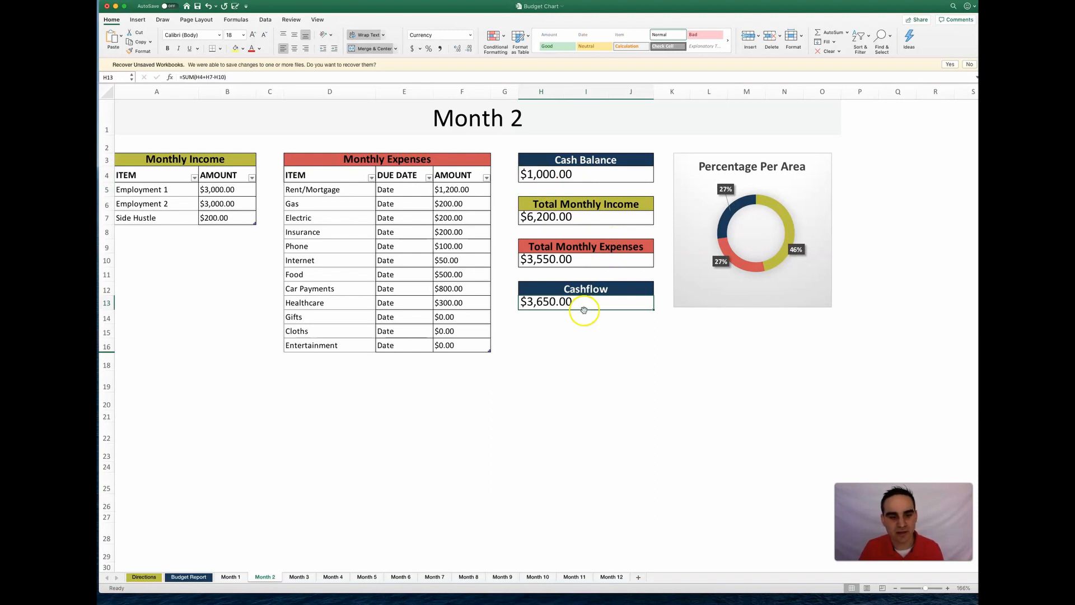
mouse_move(732, 254)
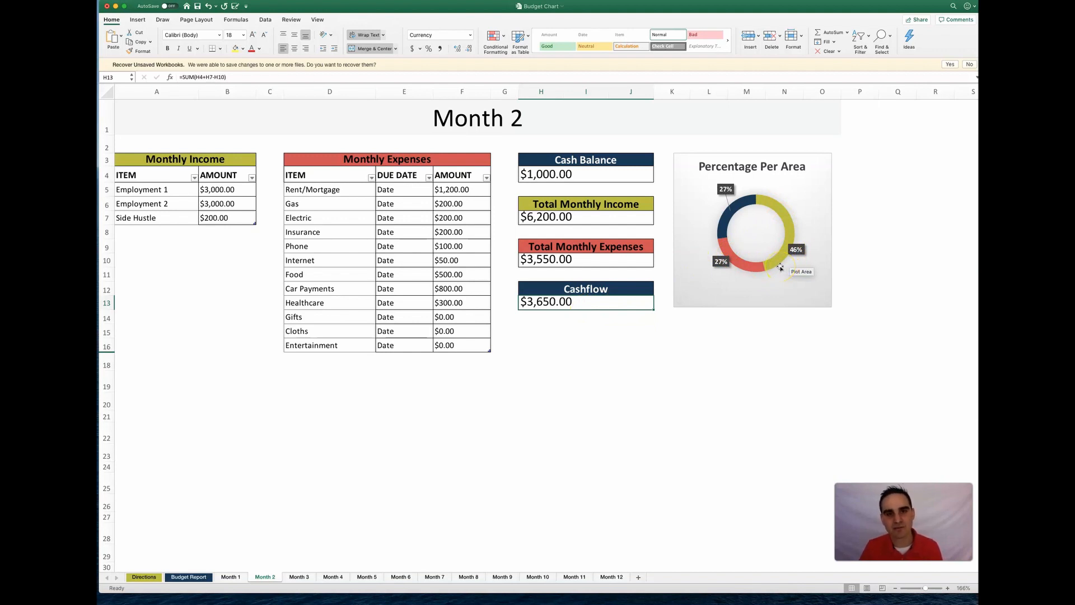
mouse_move(778, 264)
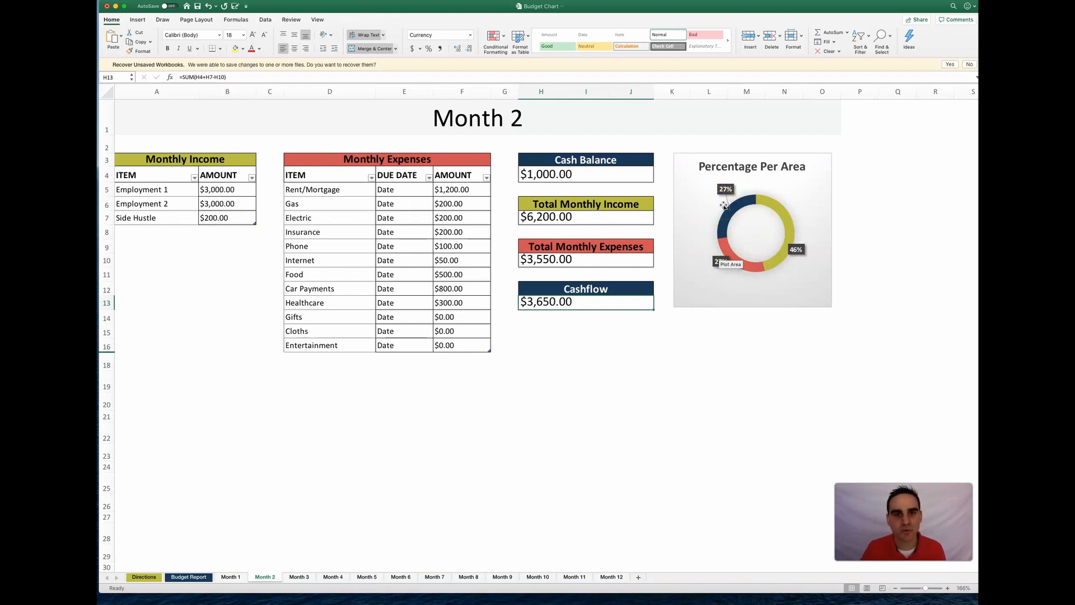
Open the Budget Report sheet and examine the Month 2 Net Total in the annual totals table
click(189, 577)
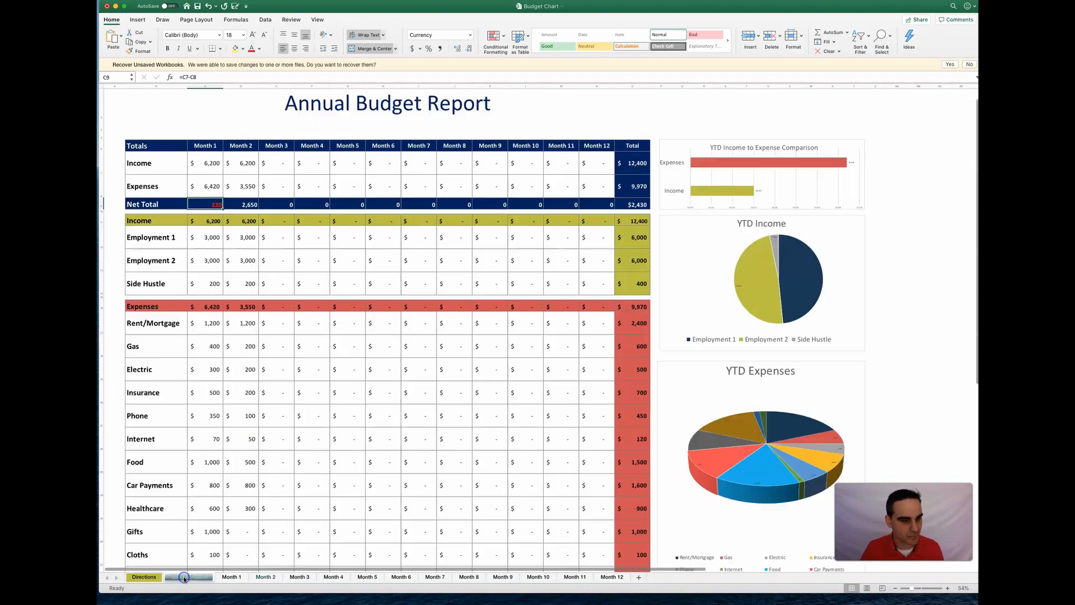
click(254, 205)
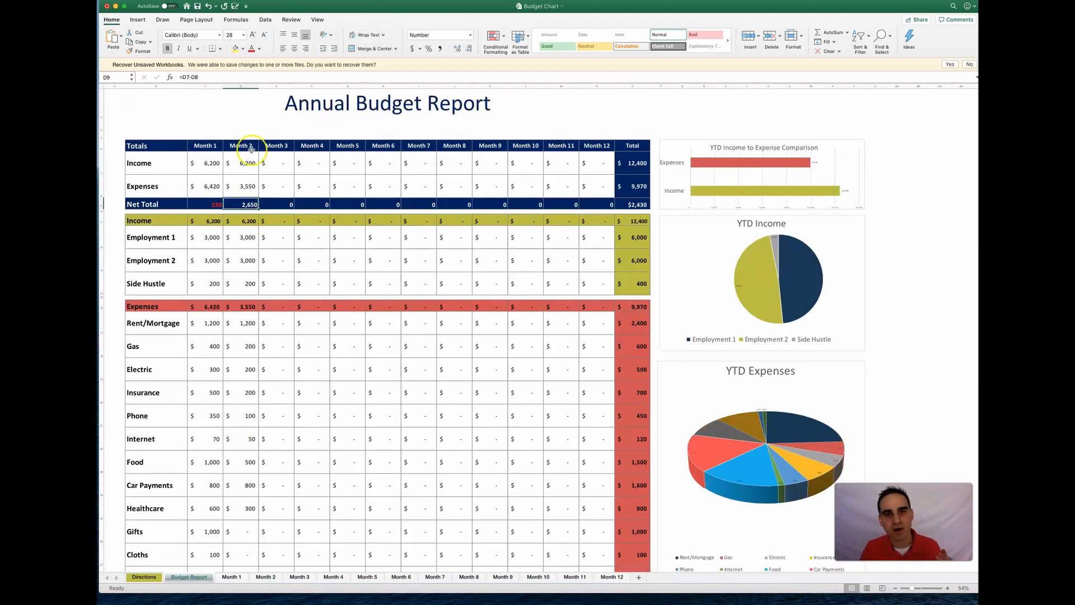